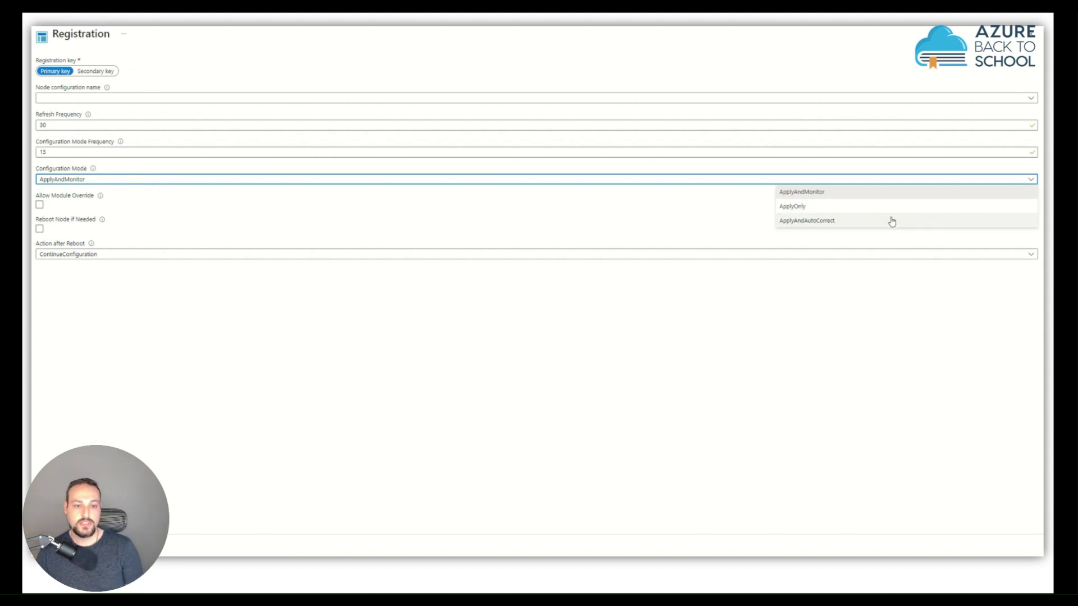
Register the Demo-automation VM with ApplyAndAutoCorrect mode, module override and reboot if needed enabled, and refresh the node list.
click(828, 225)
click(828, 222)
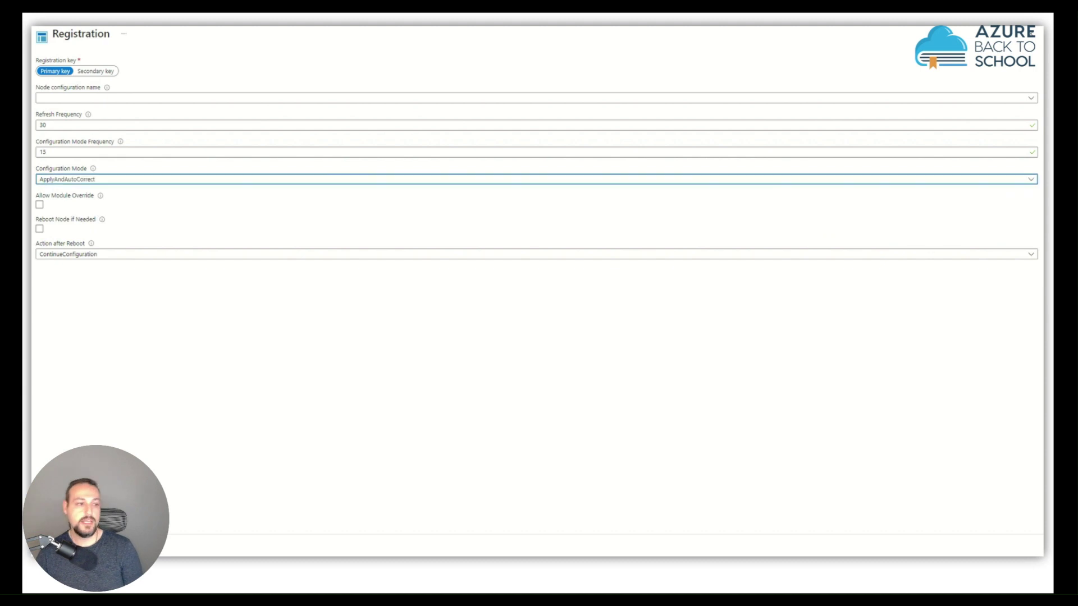
click(40, 230)
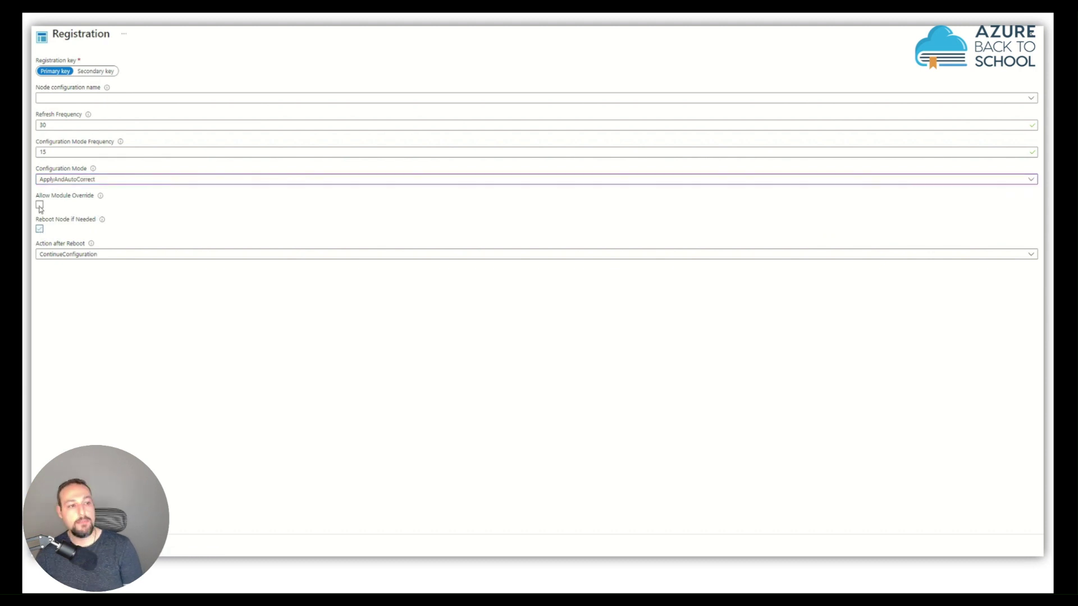
click(39, 205)
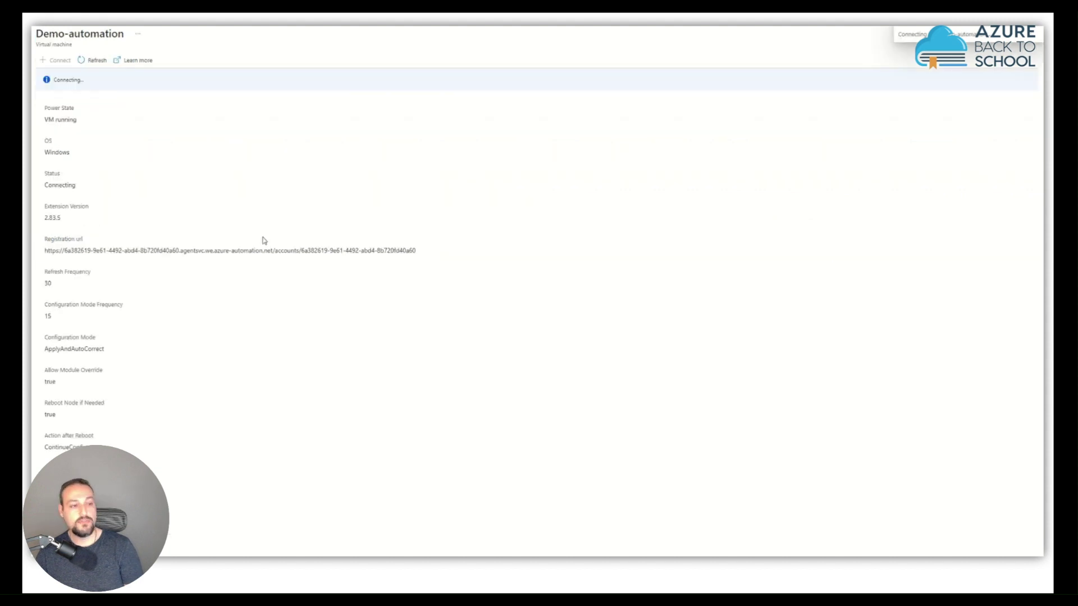
click(263, 26)
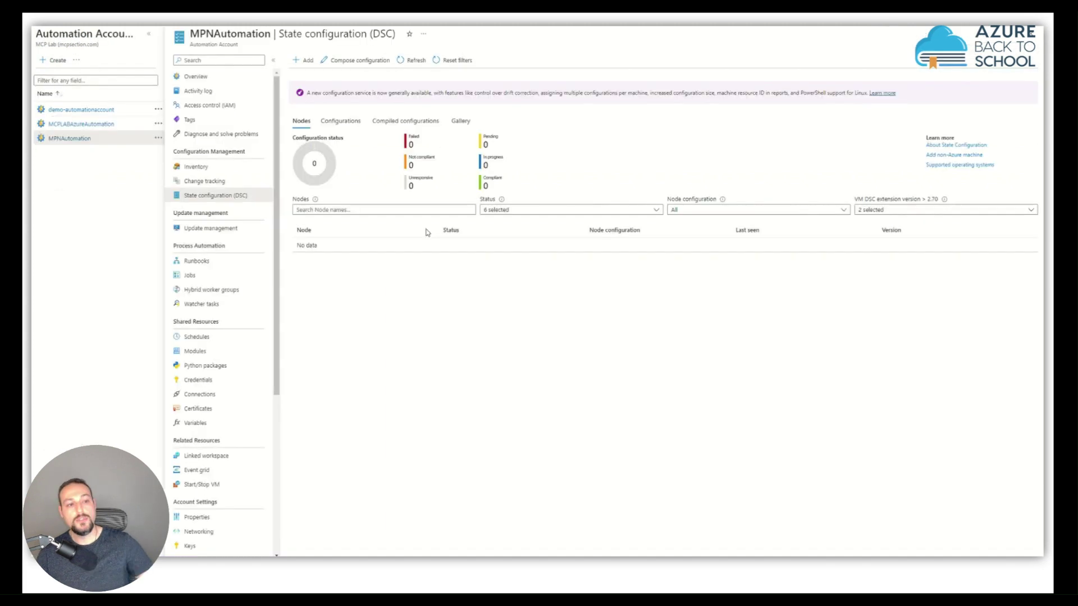
click(411, 61)
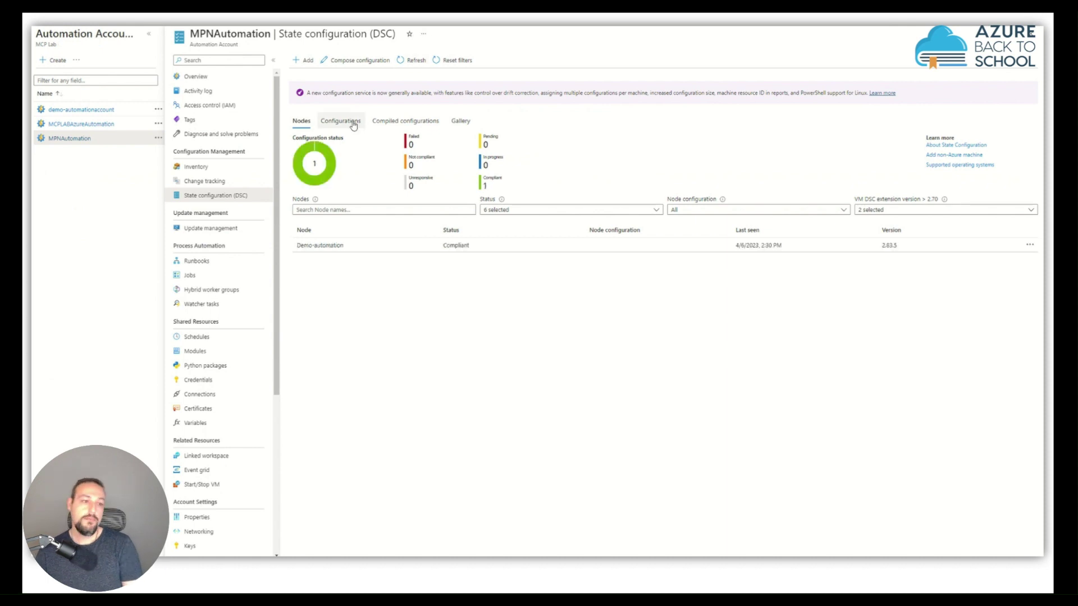
Look through the configurations, compiled configurations and gallery, and review the script of the DomainControllerConfig gallery entry.
click(352, 122)
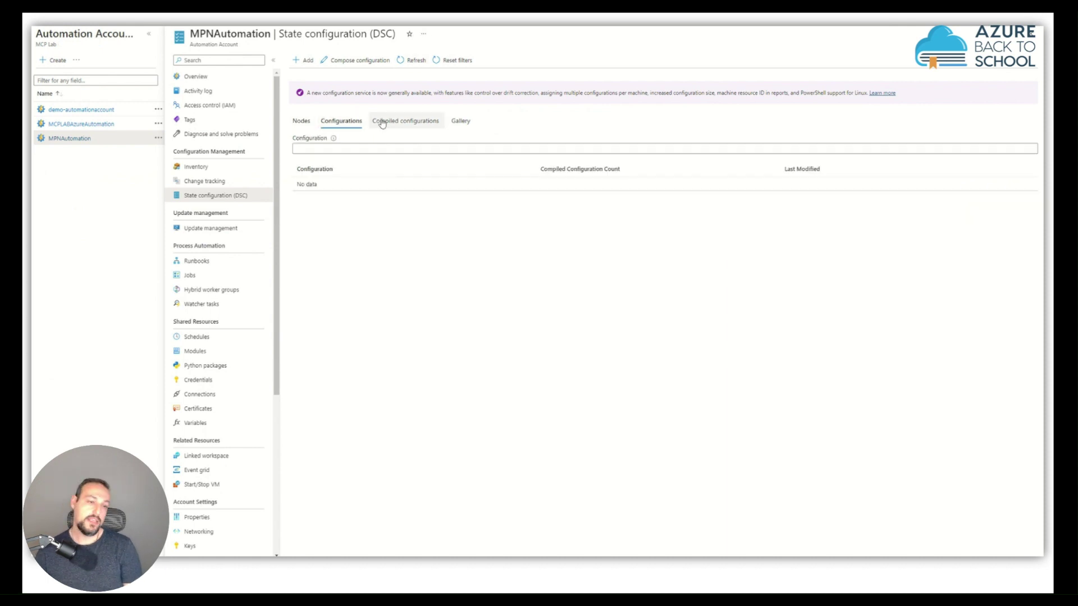
click(382, 122)
click(460, 121)
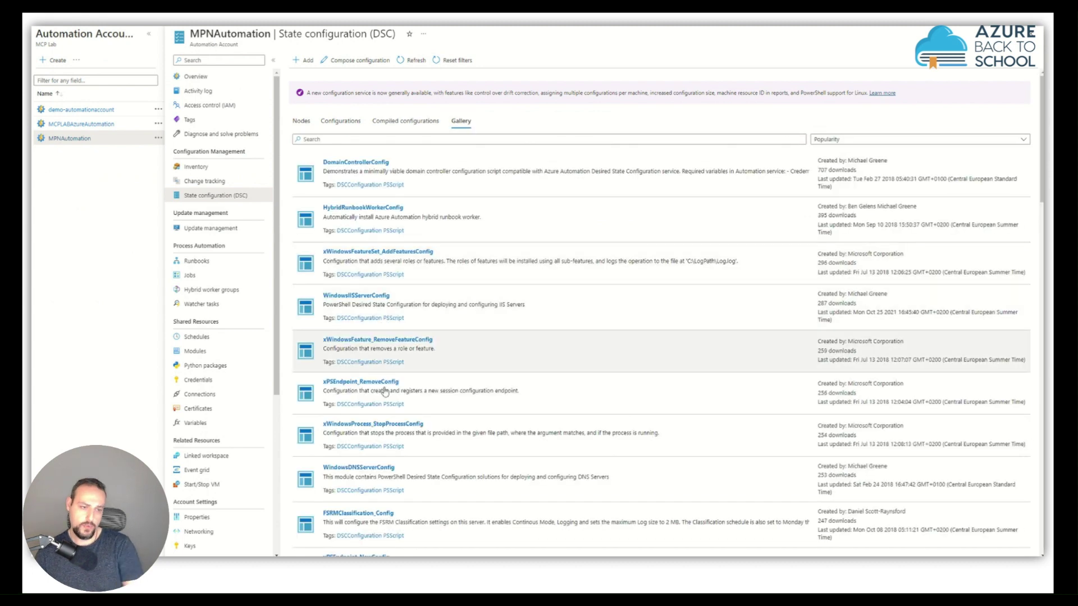
click(368, 164)
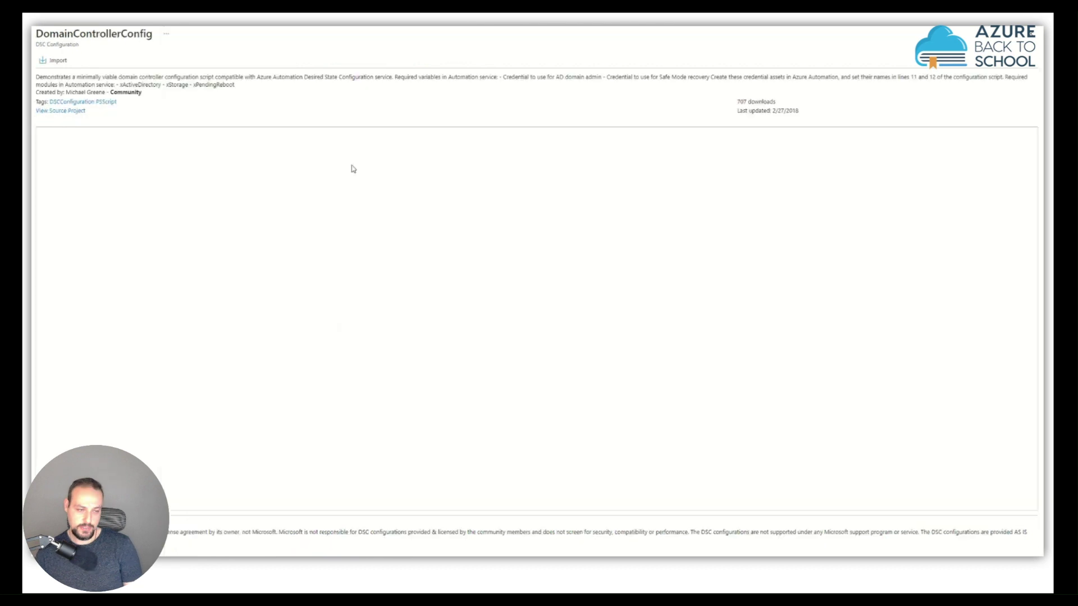
scroll(202, 219, down, 5)
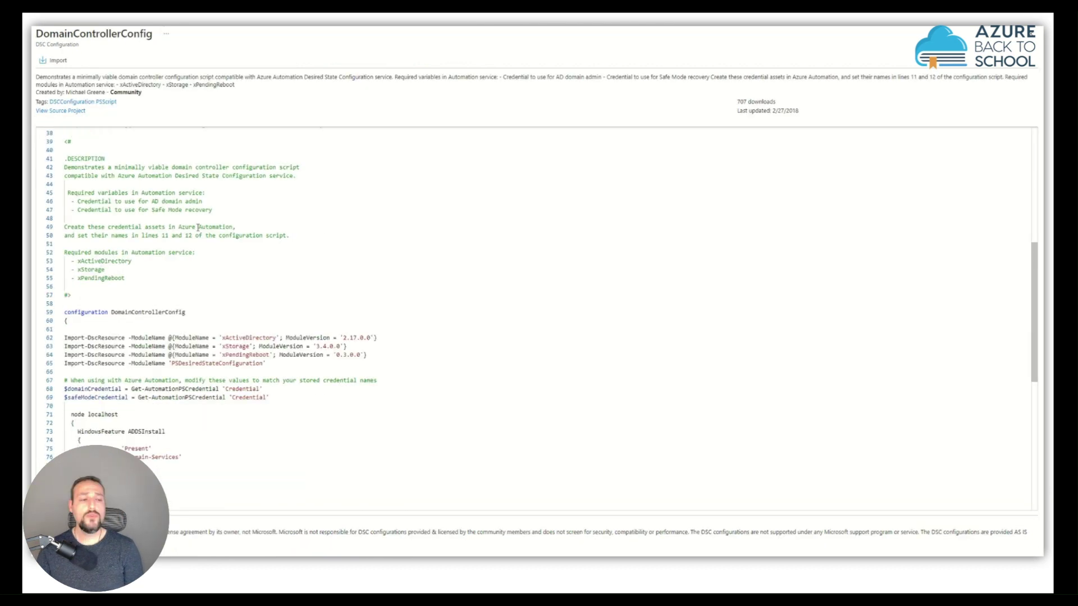
scroll(197, 226, down, 5)
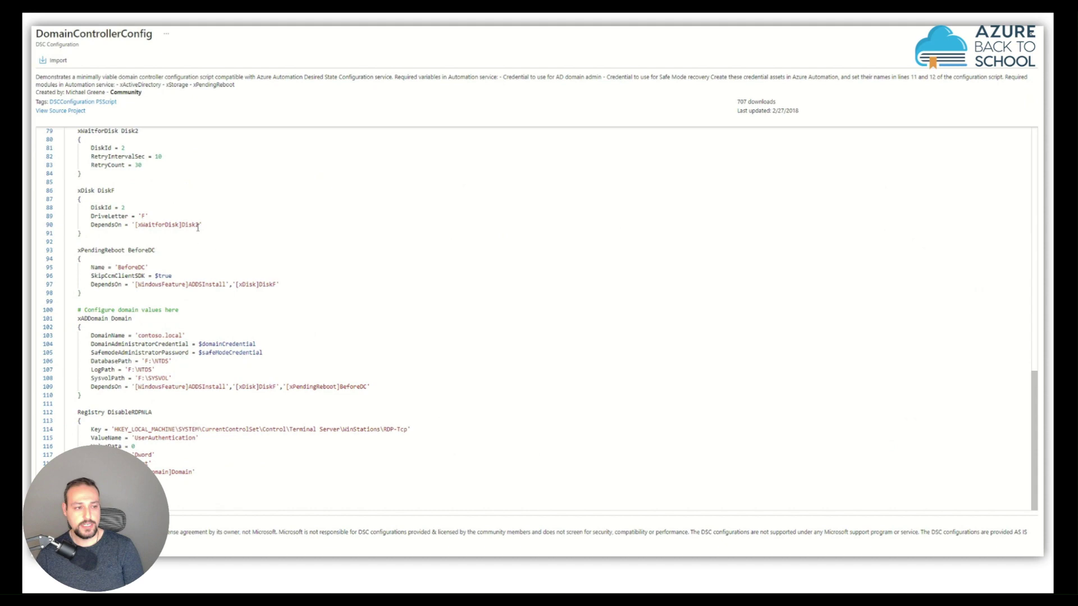
scroll(198, 227, up, 10)
key(Escape)
Search the configuration gallery for IIS and review the script of WindowsIISServerConfig.
click(346, 139)
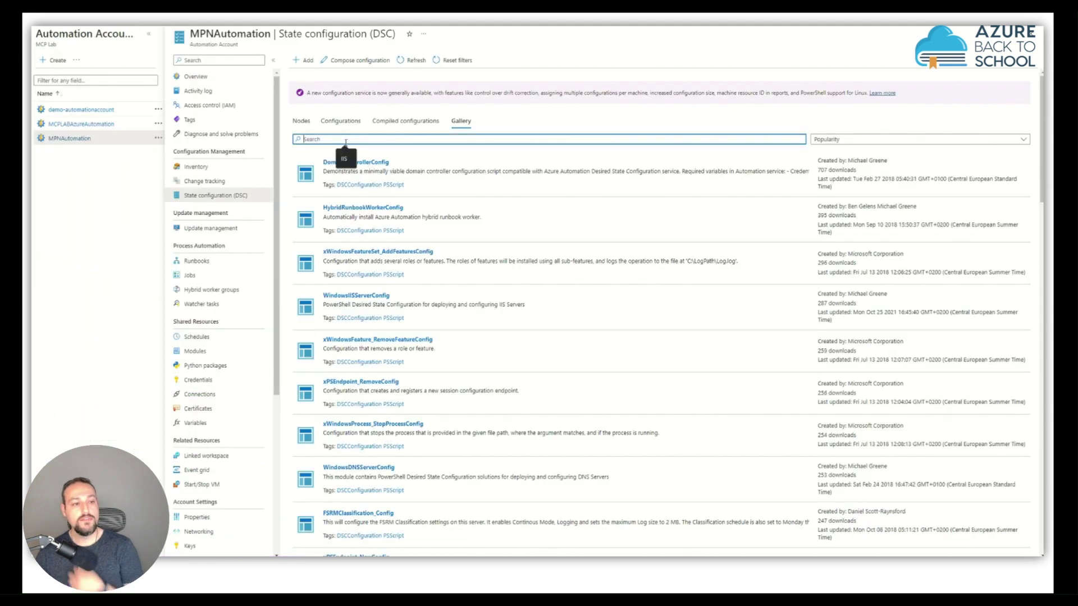
text(I)
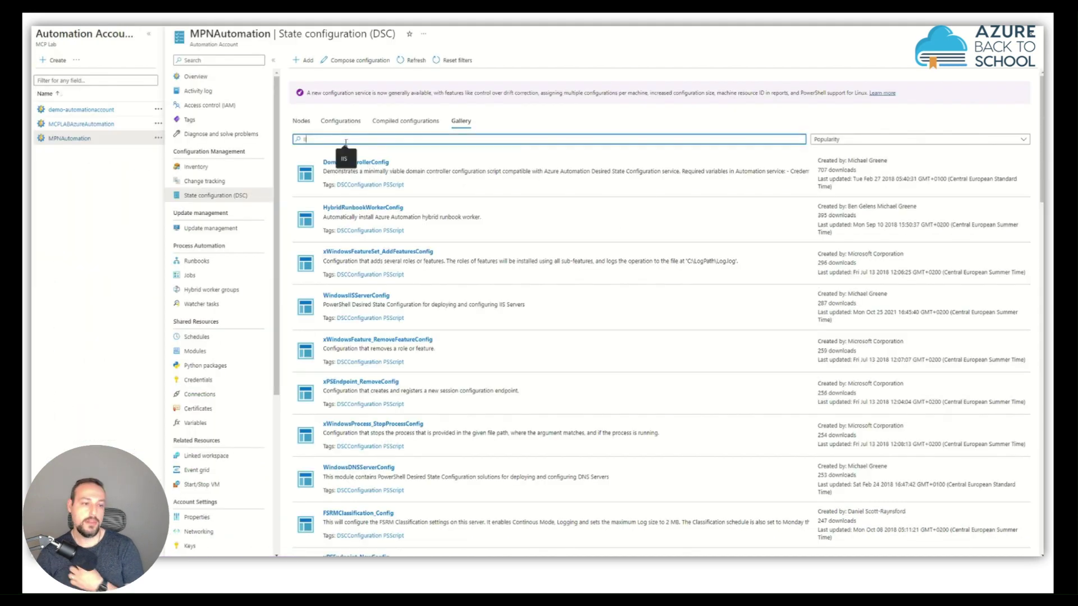
text(IS)
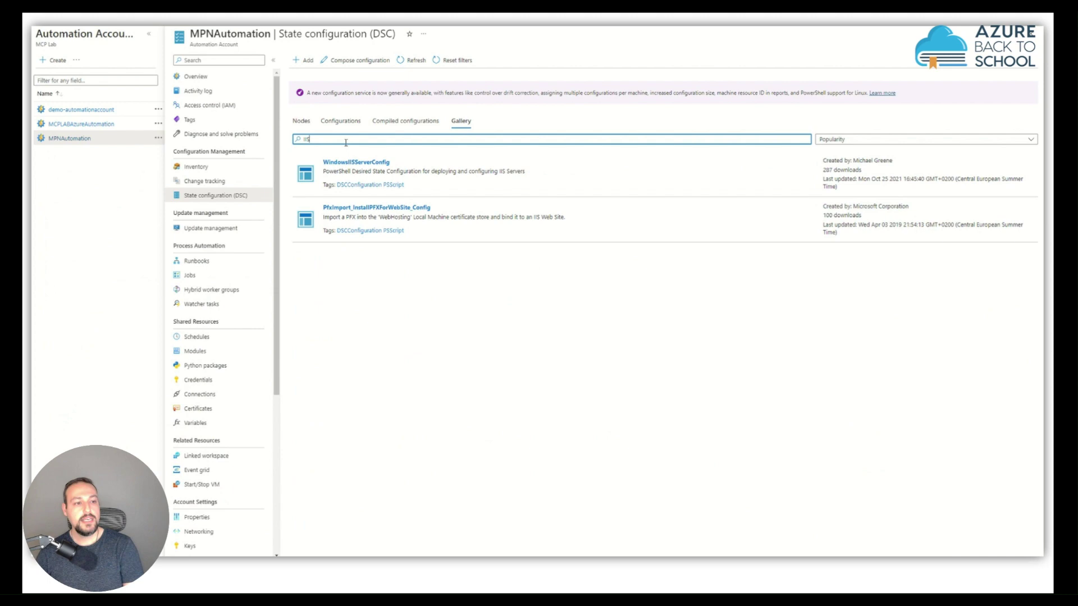
click(355, 162)
scroll(244, 224, down, 5)
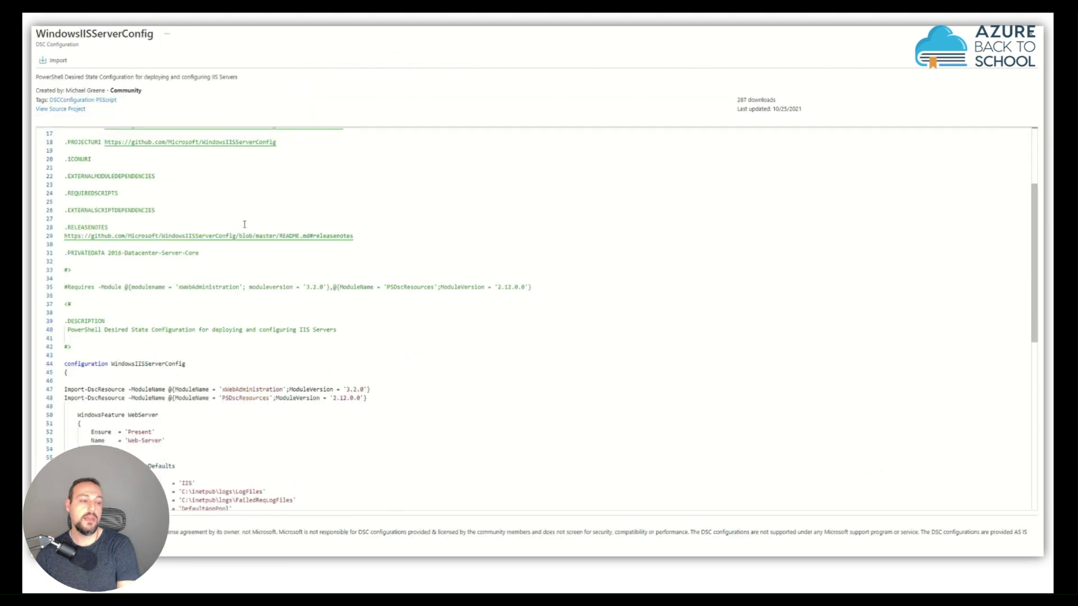
scroll(244, 225, down, 7)
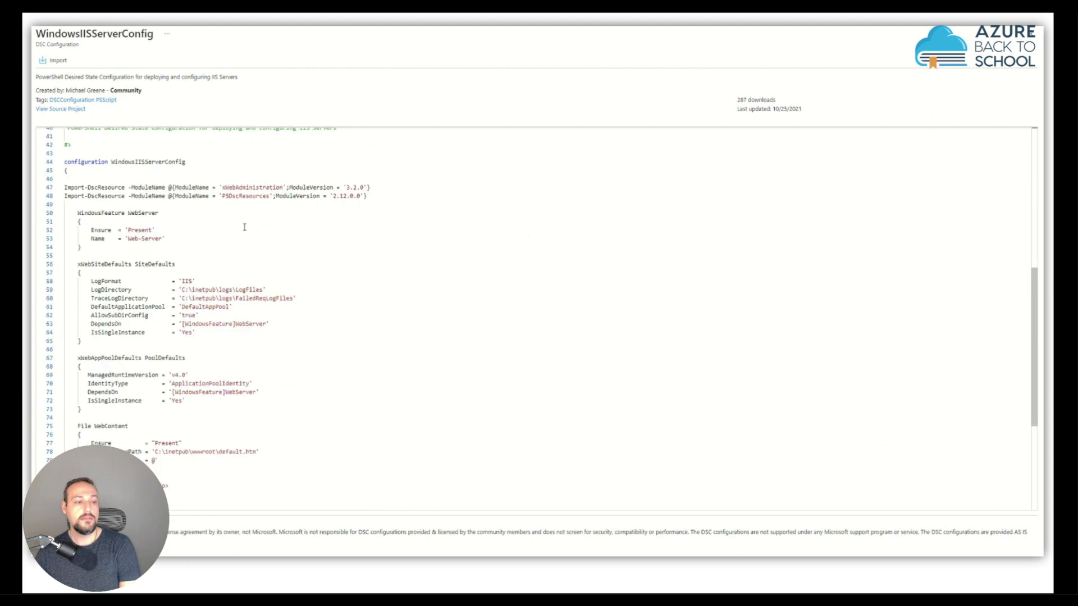
scroll(245, 226, up, 10)
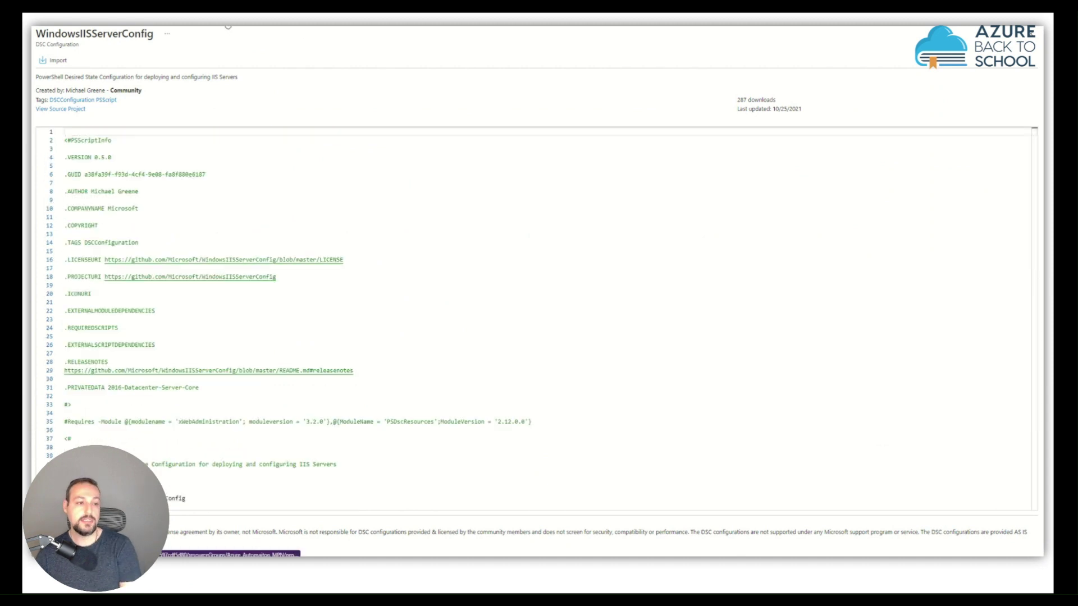
click(228, 27)
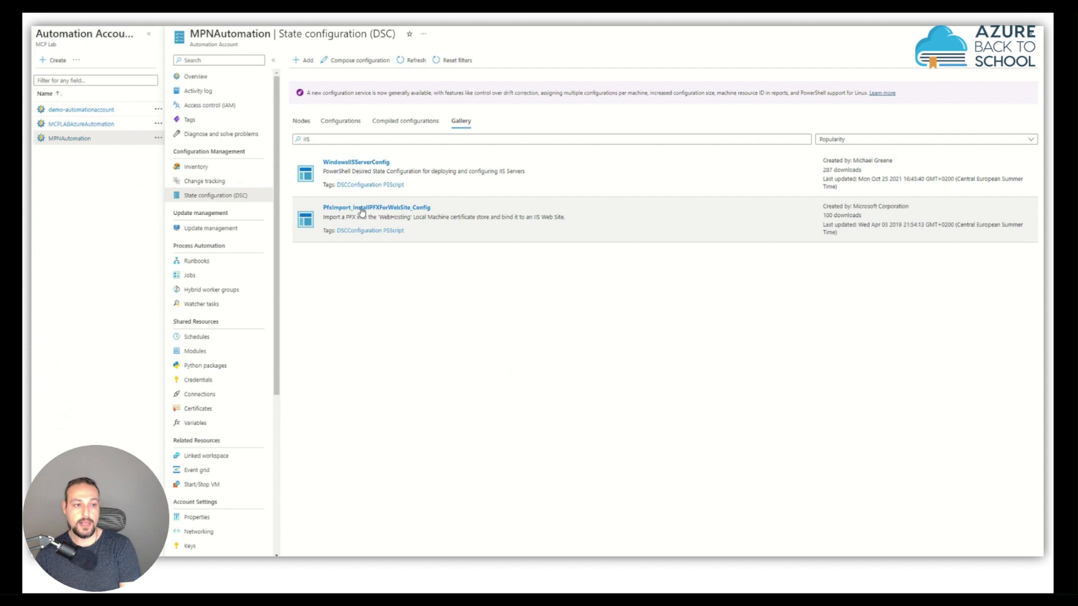
Import the file WebServer.ps1 as a new DSC configuration named WebServer.
click(340, 121)
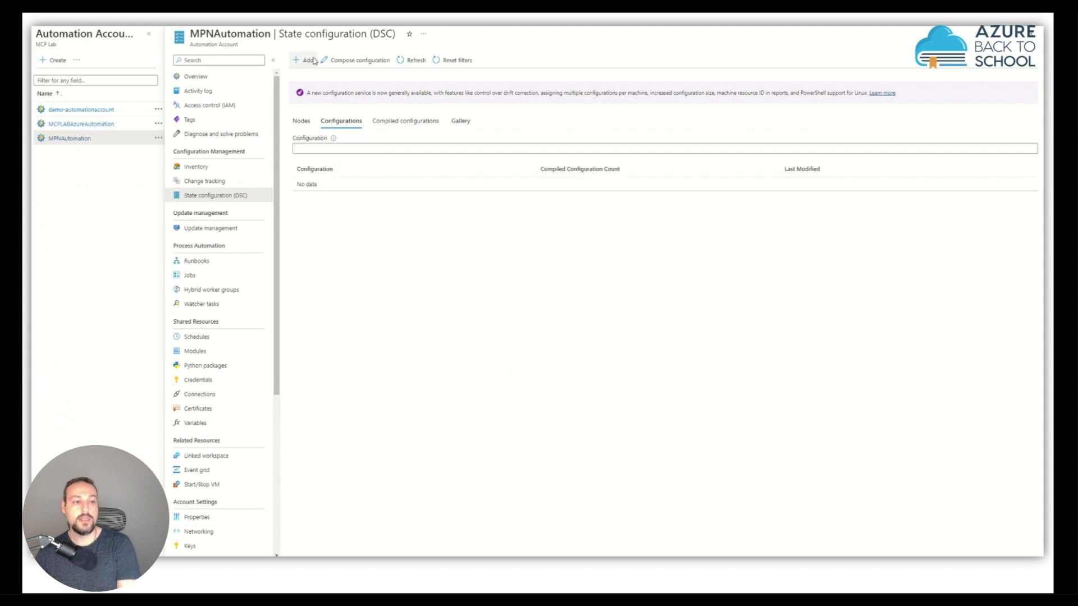
click(306, 60)
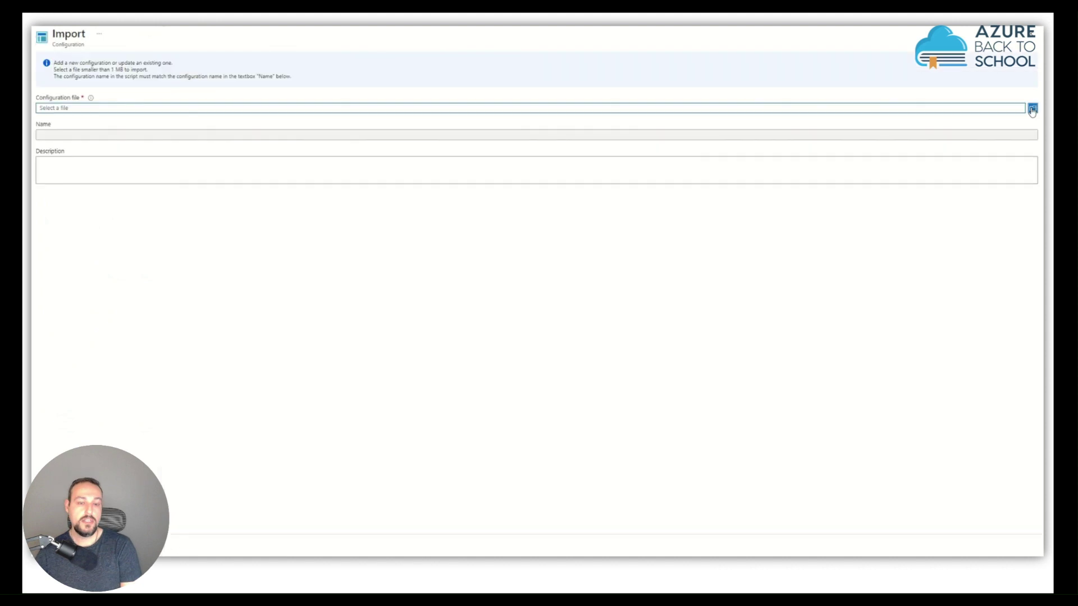
click(1032, 110)
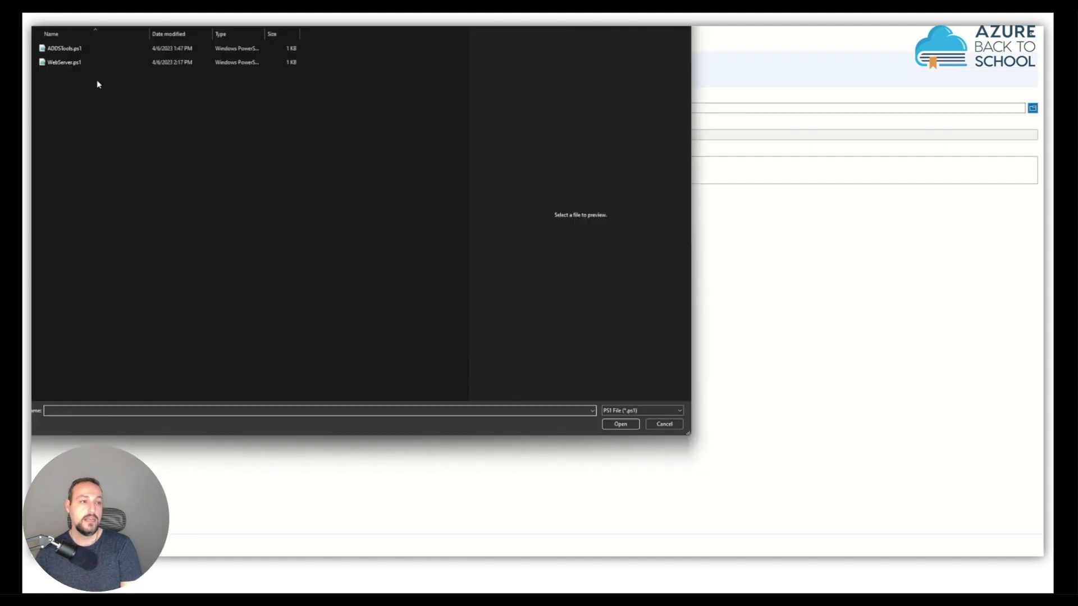
click(65, 65)
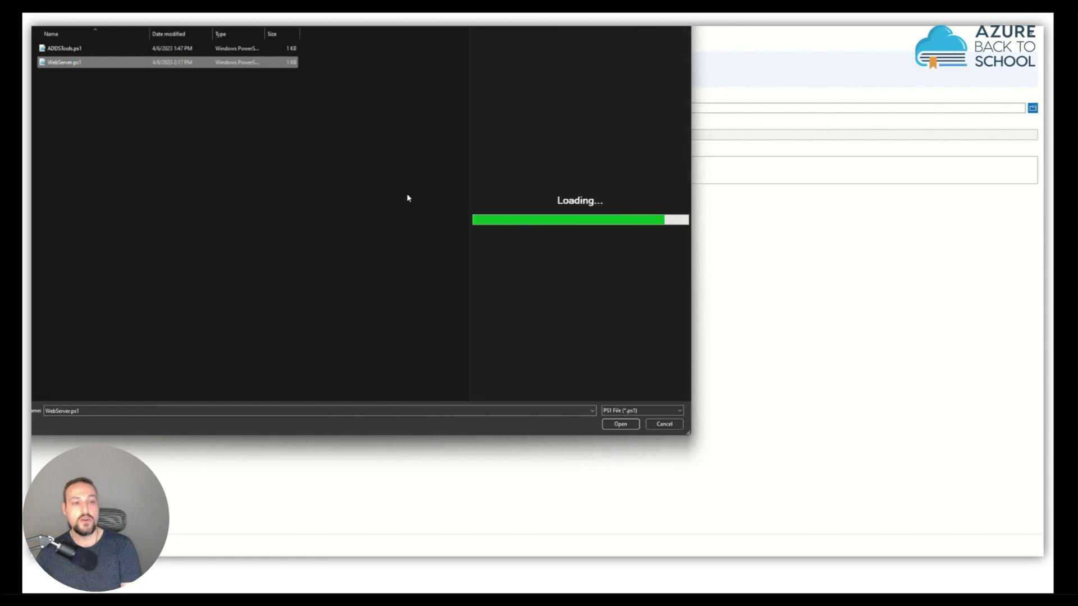
click(619, 424)
click(138, 136)
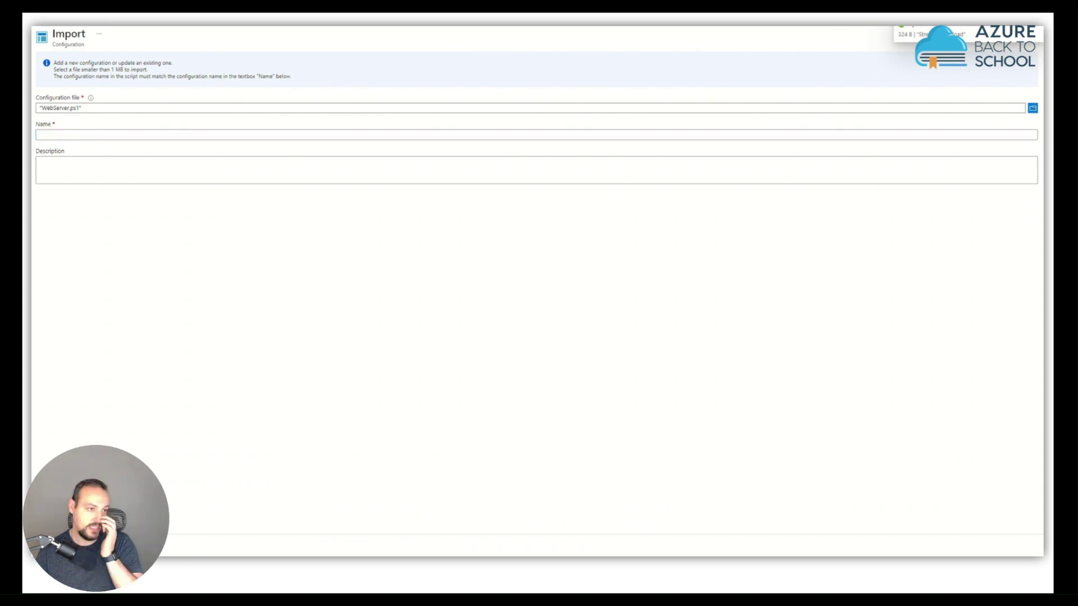
click(119, 133)
text(WebServer)
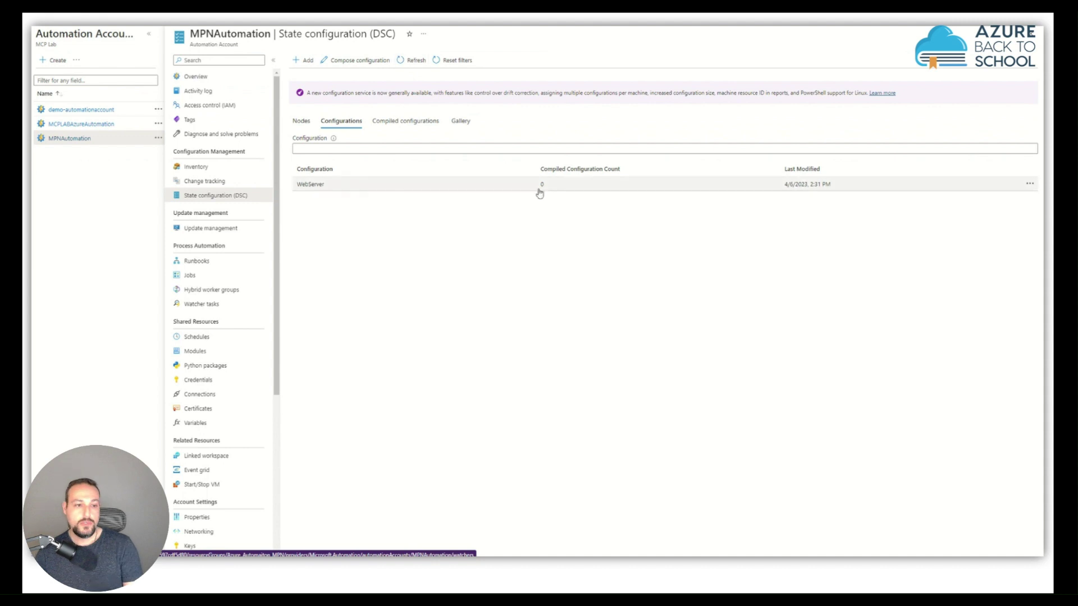
Compile the WebServer configuration and check its compilation job status.
click(539, 194)
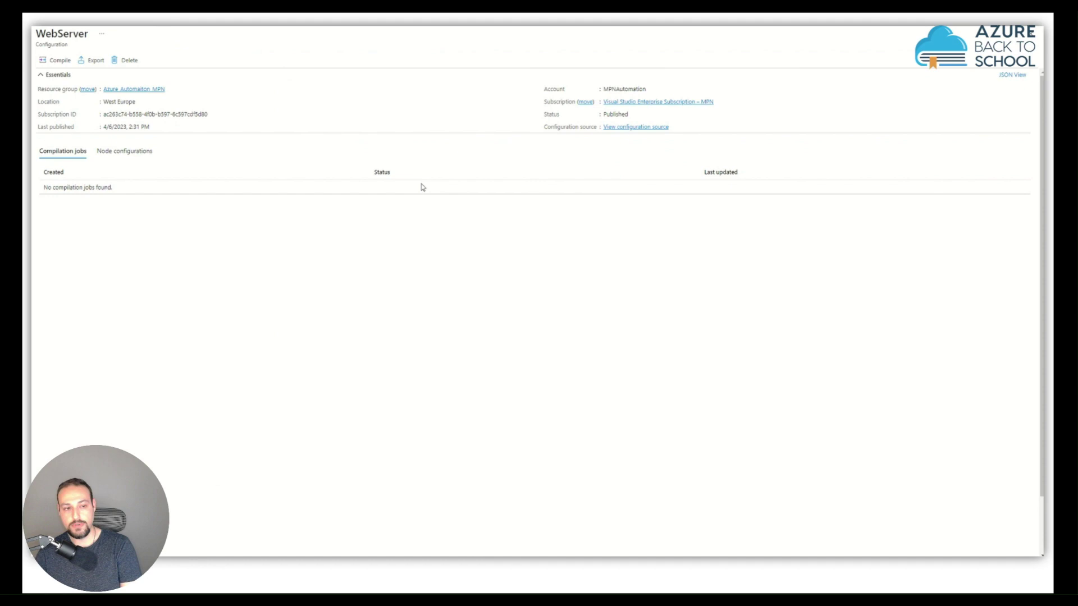
click(57, 63)
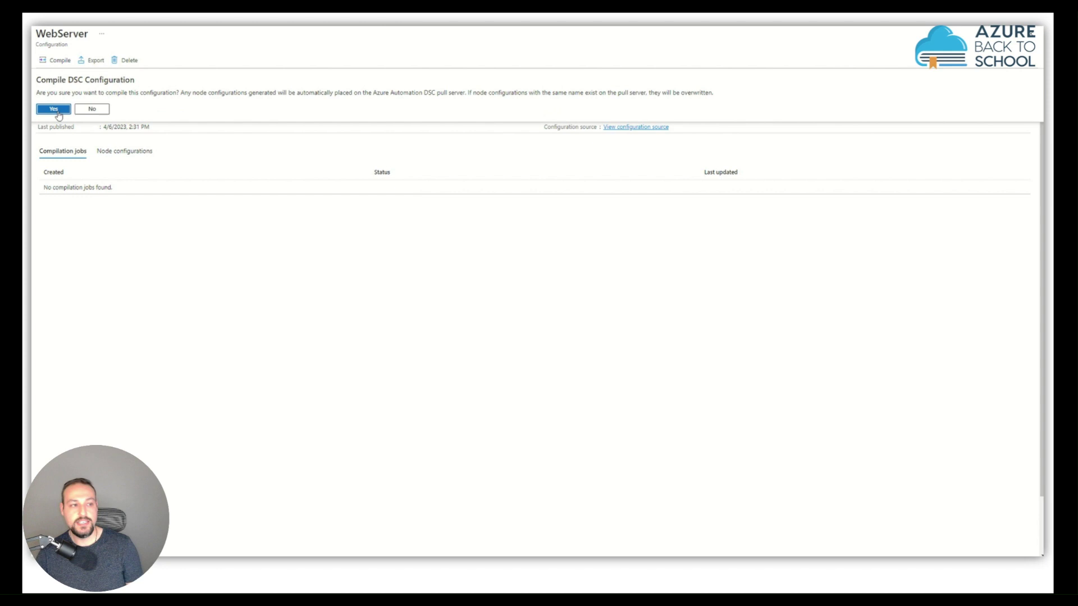
click(54, 110)
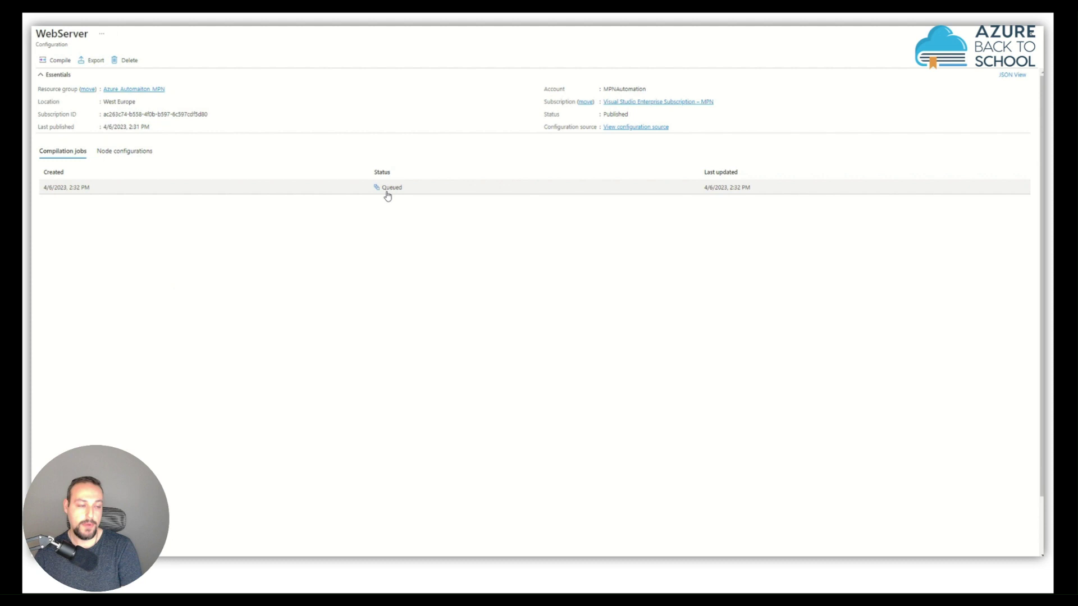
double_click(386, 193)
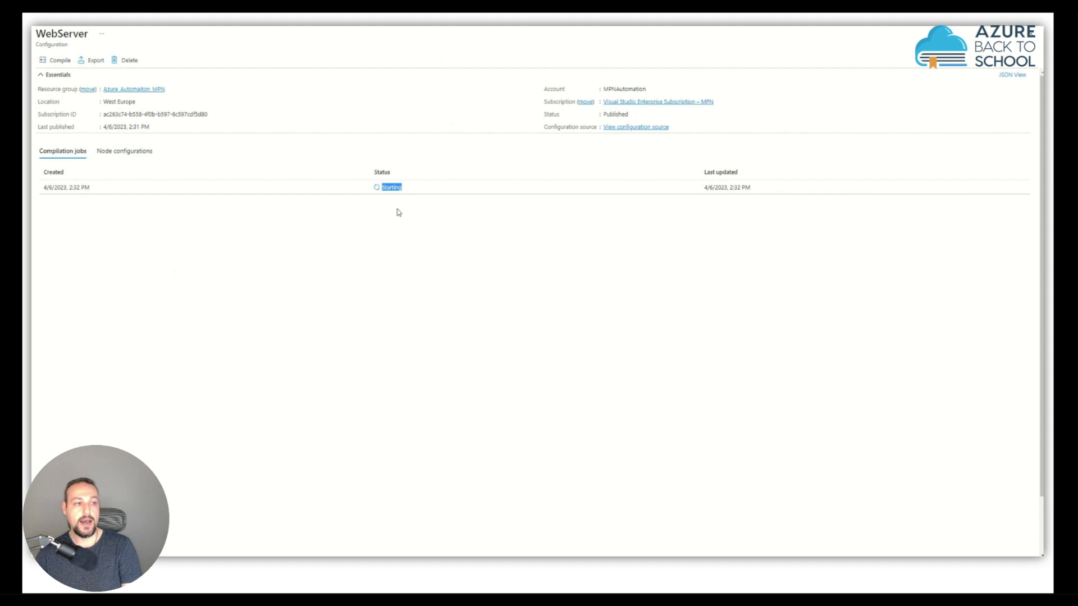
key(alt+Left)
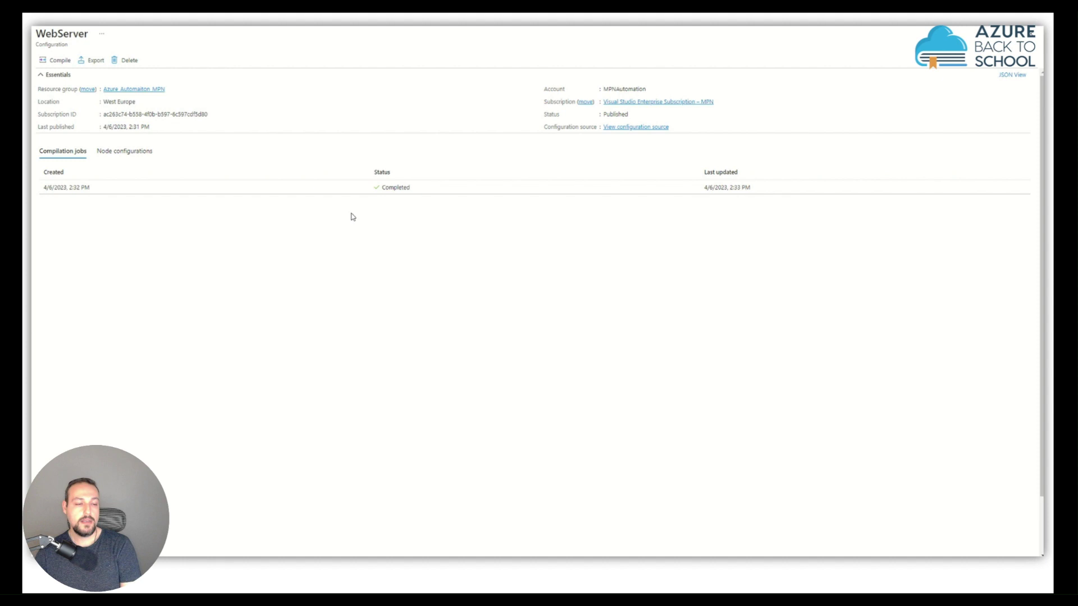
Examine the logs of the WebServer compilation job and check the compiled configuration count in the configurations list.
click(235, 187)
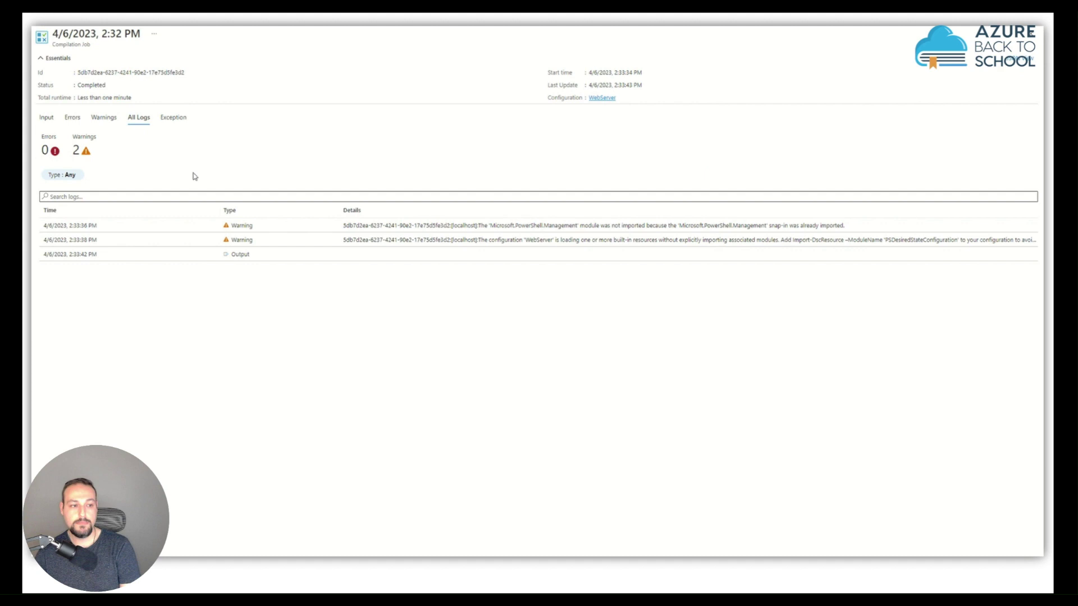
click(303, 27)
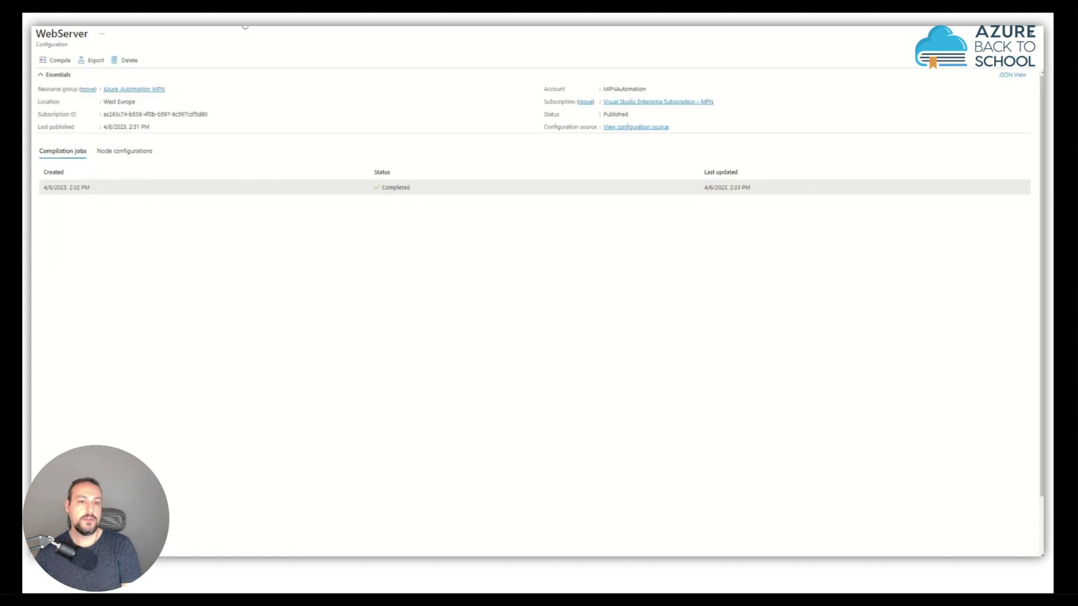
click(242, 27)
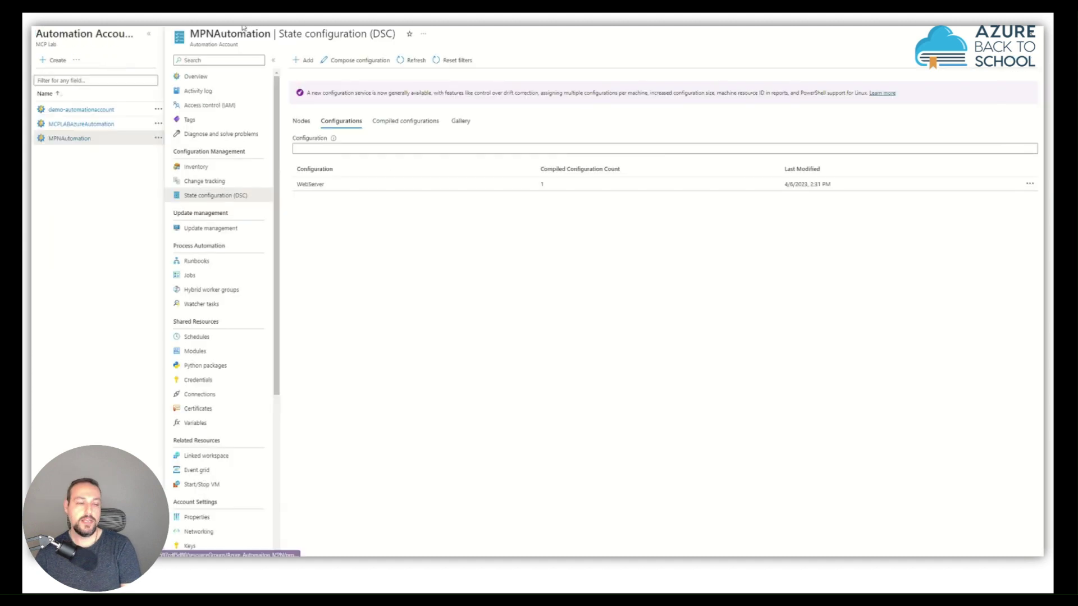
double_click(542, 184)
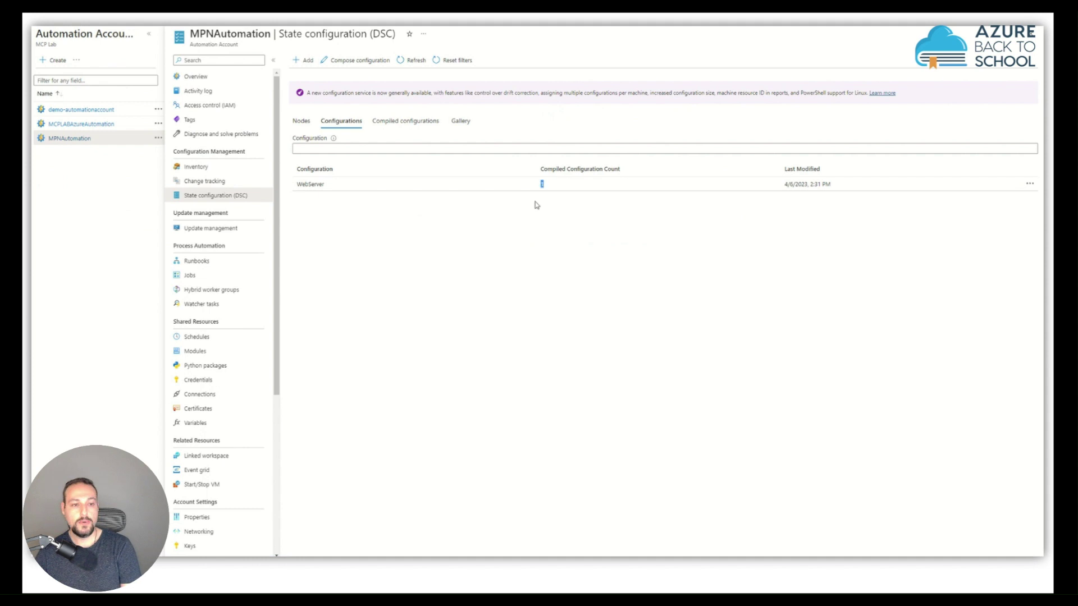
Assign the WebServer.localhost node configuration to the Demo-automation node and check its status in the node list.
click(357, 143)
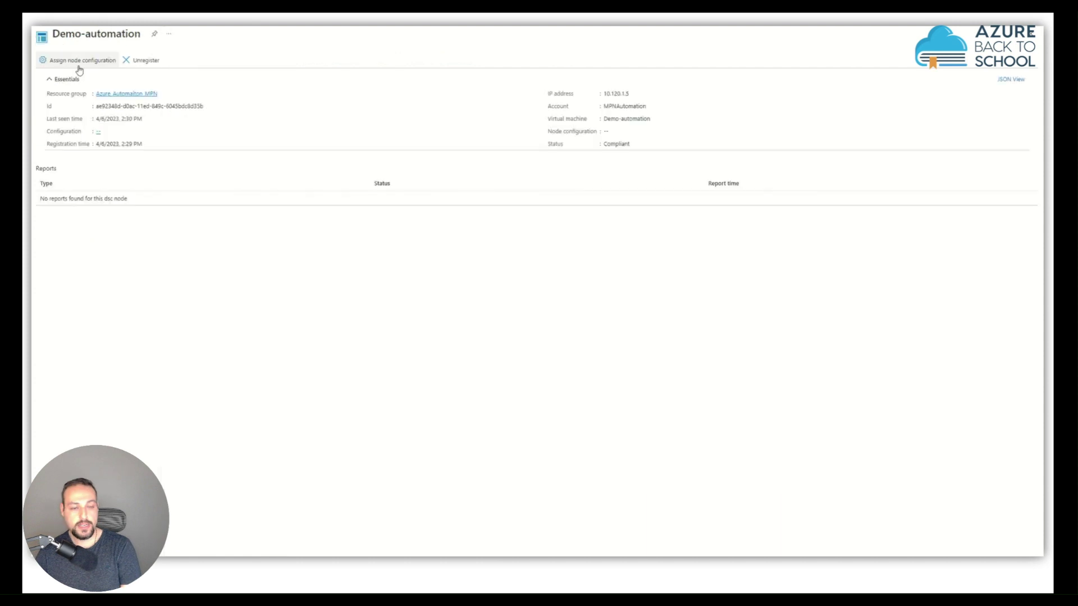
click(79, 61)
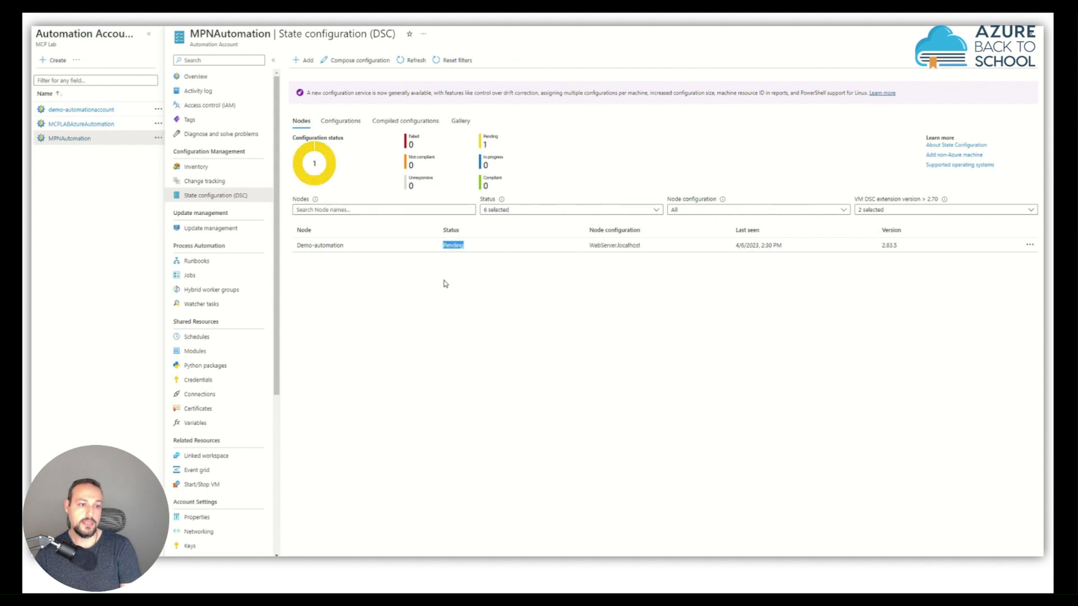
click(445, 284)
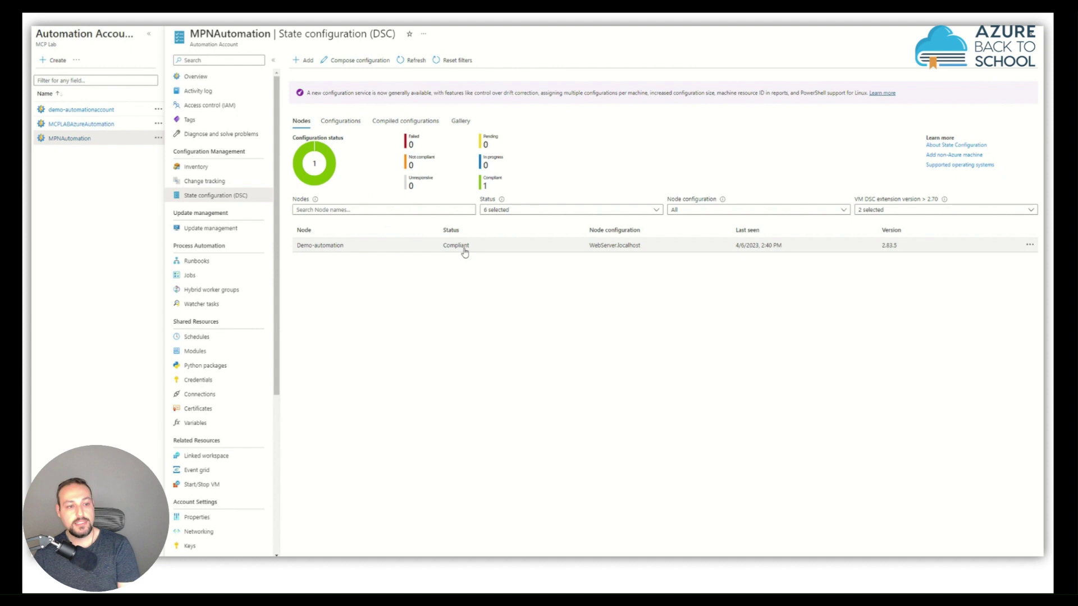
Open the Demo-automation node's details and check the installed Web Server (IIS) role services in the VM's Add Roles and Features Wizard.
click(465, 251)
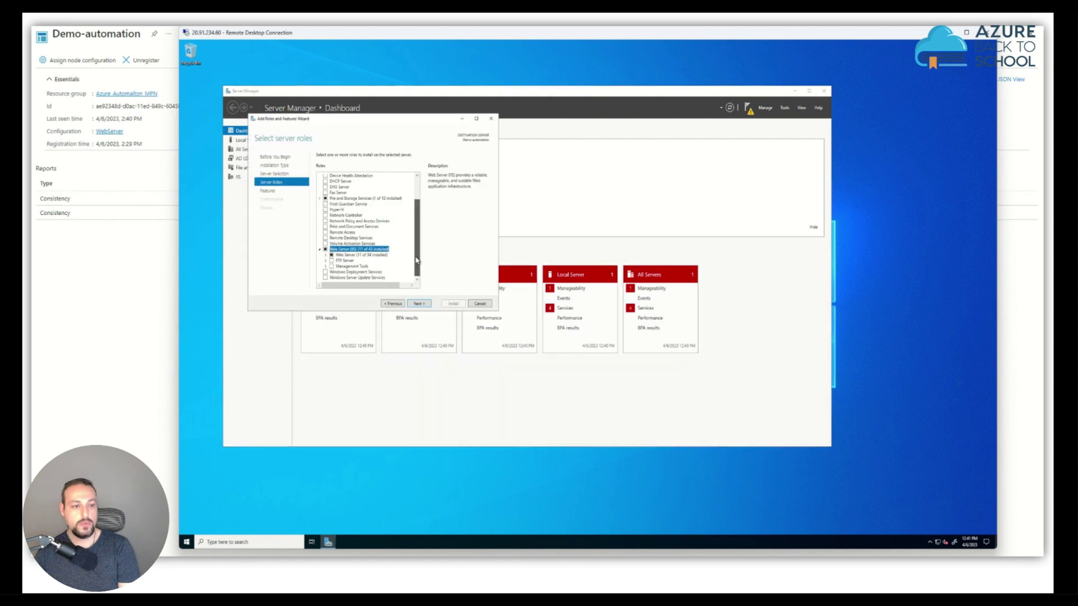
key(Down)
key(Right)
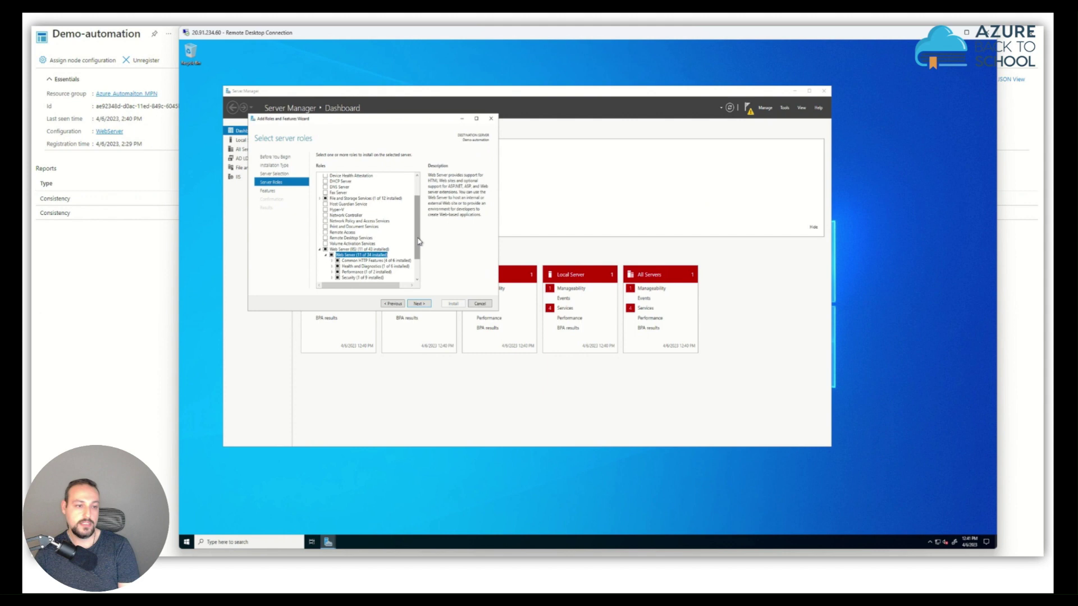
scroll(418, 241, down, 2)
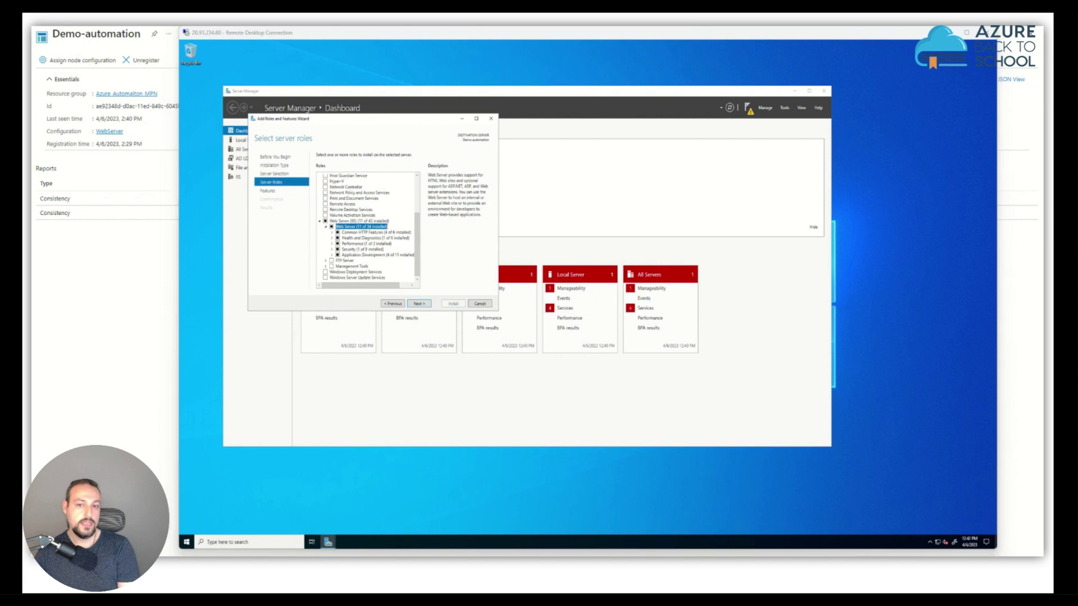
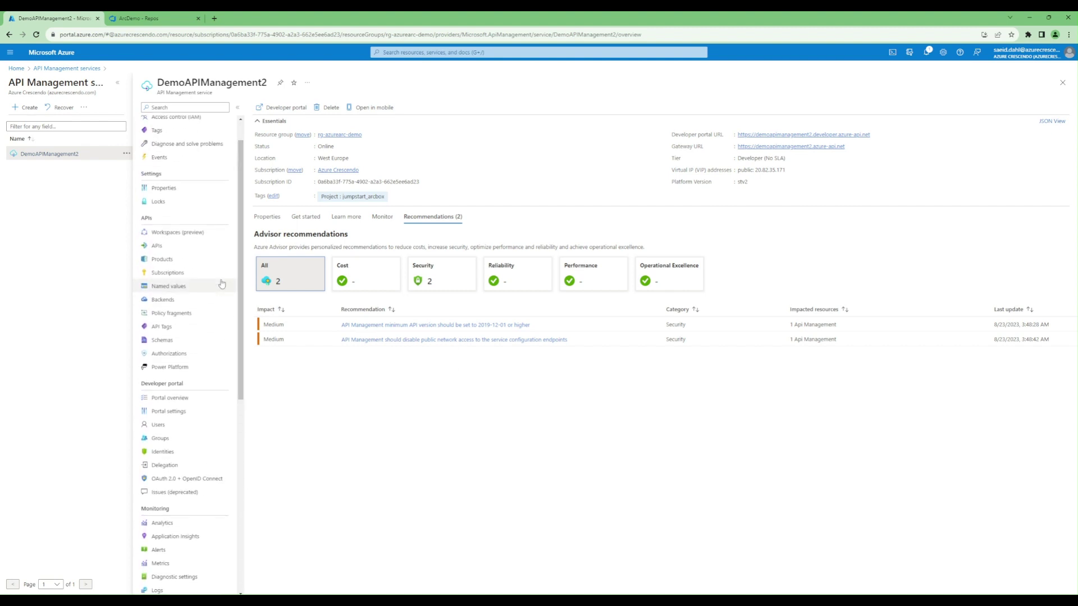
Review the two AzureUserManagement operations and the LocalUser operation of the AzureUserManager API in DemoAPIManagement2.
click(178, 232)
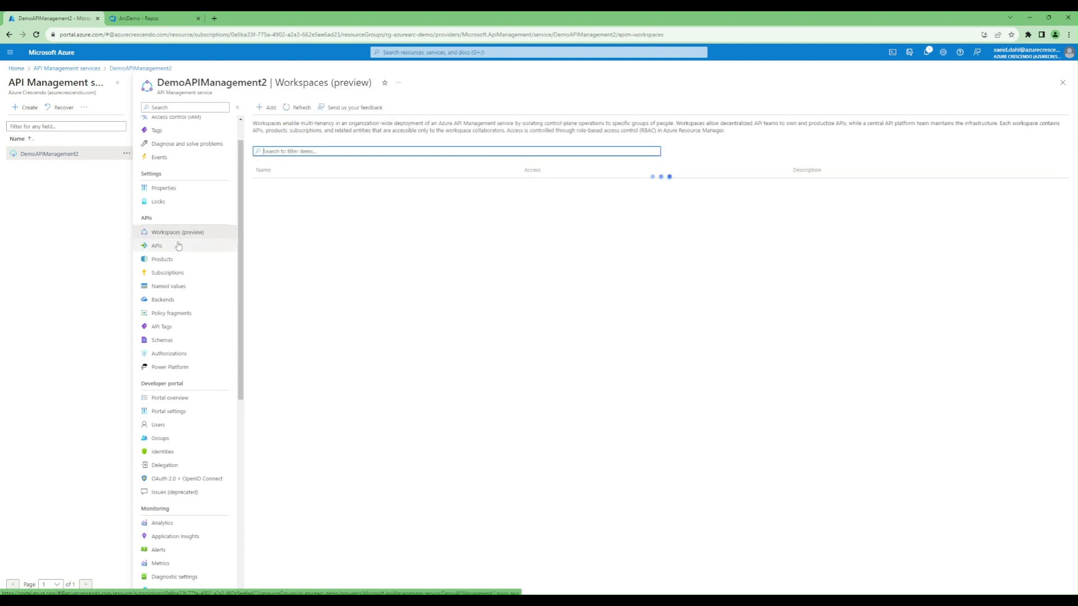
click(178, 246)
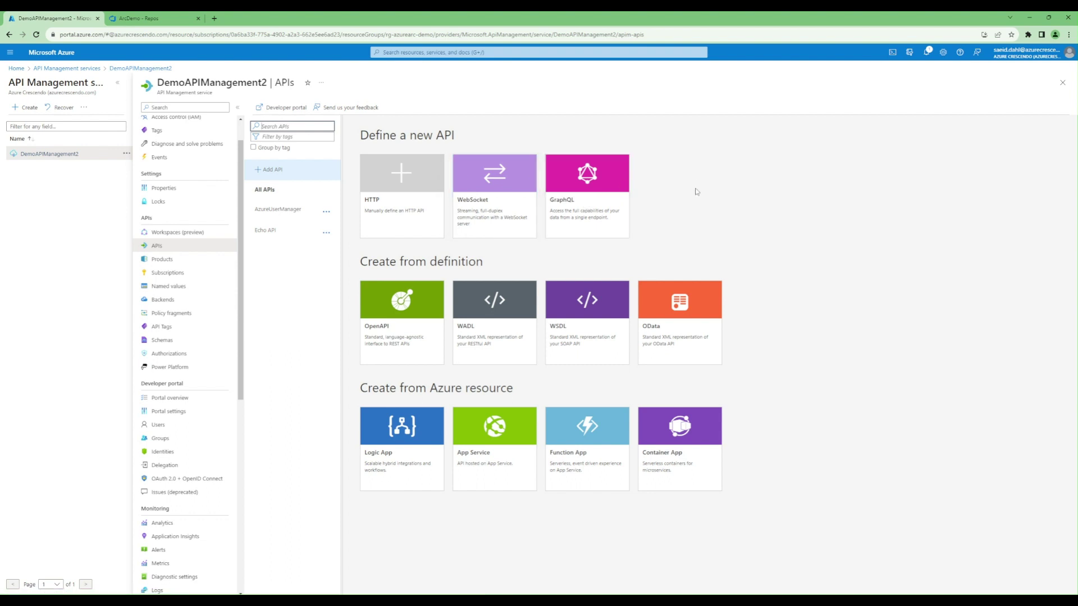
click(278, 214)
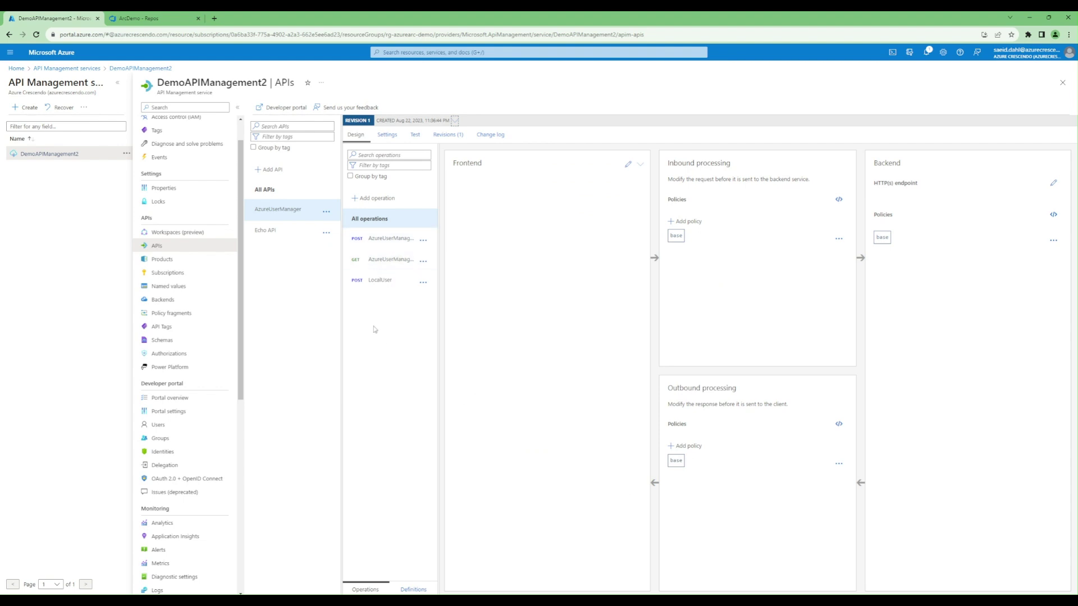
click(388, 239)
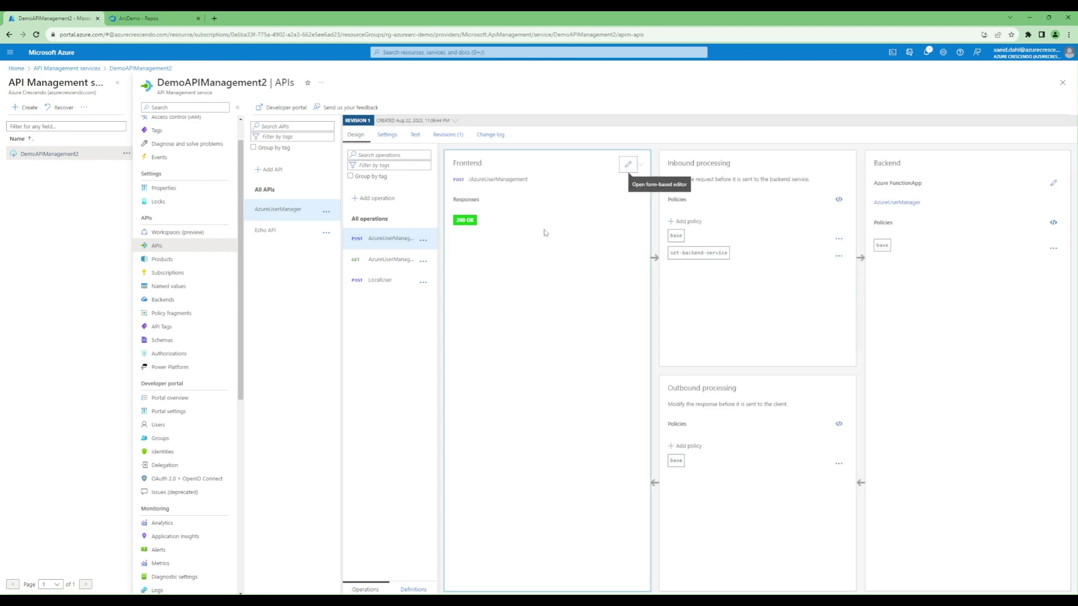
click(402, 260)
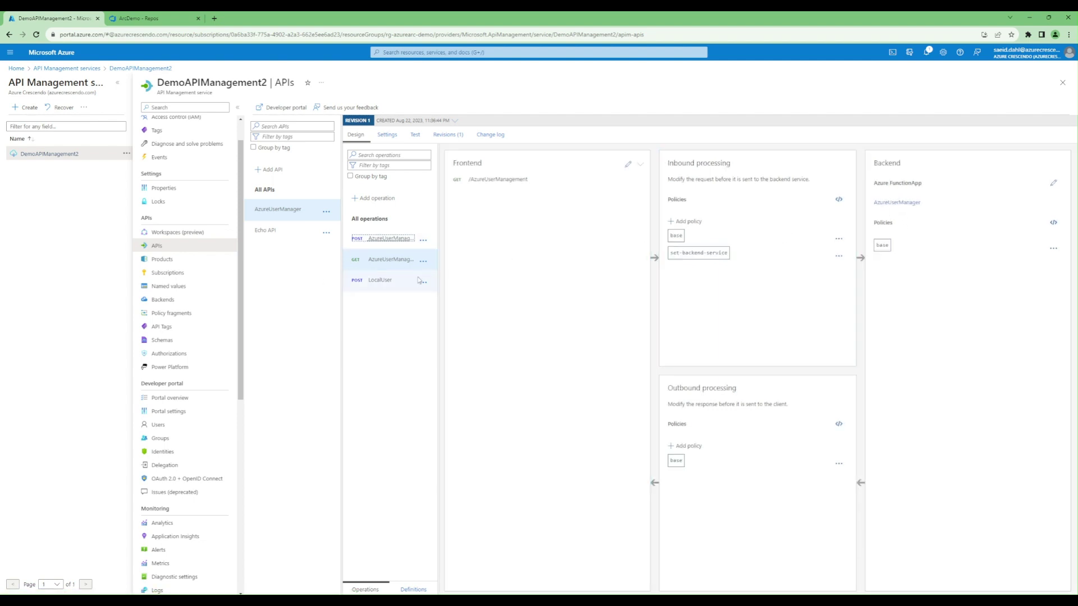
click(380, 280)
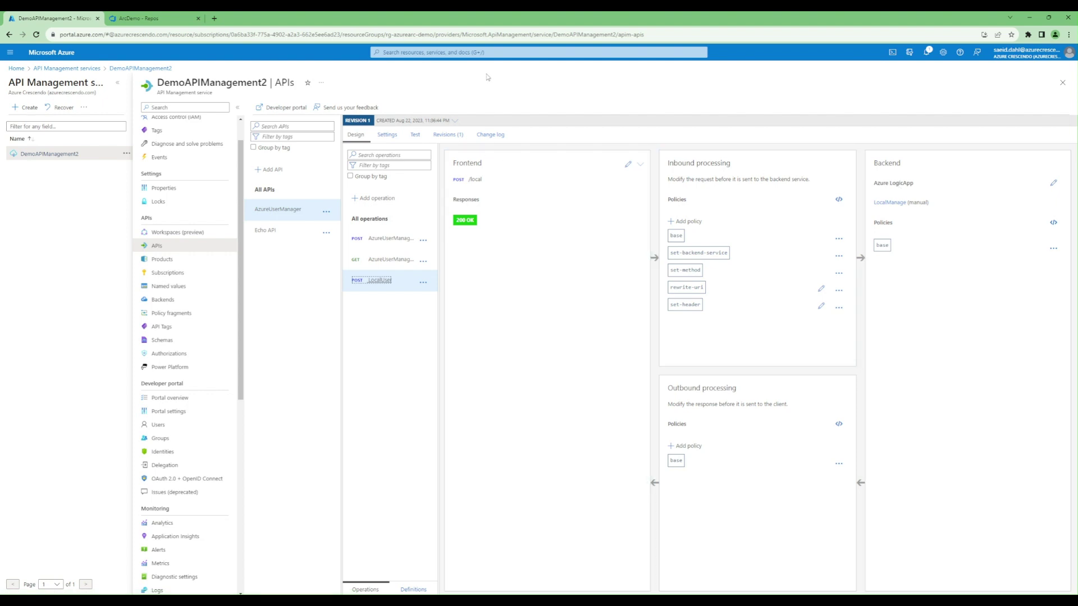
Open the DemoLogicApps2 logic app's workflow design and expand Scope and Scope 2 to view their actions.
click(539, 53)
click(479, 178)
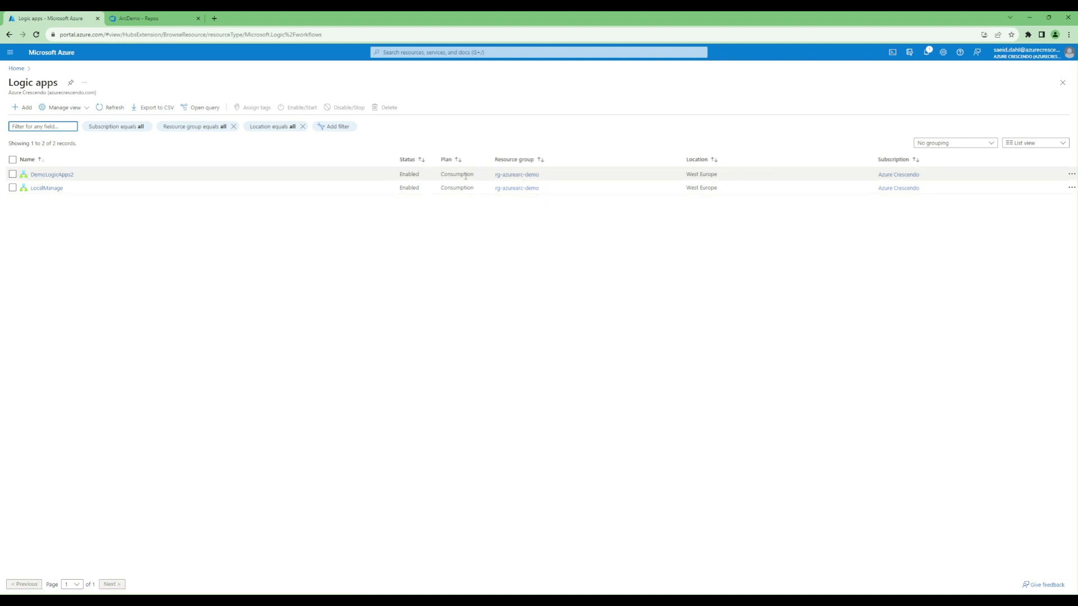
click(65, 175)
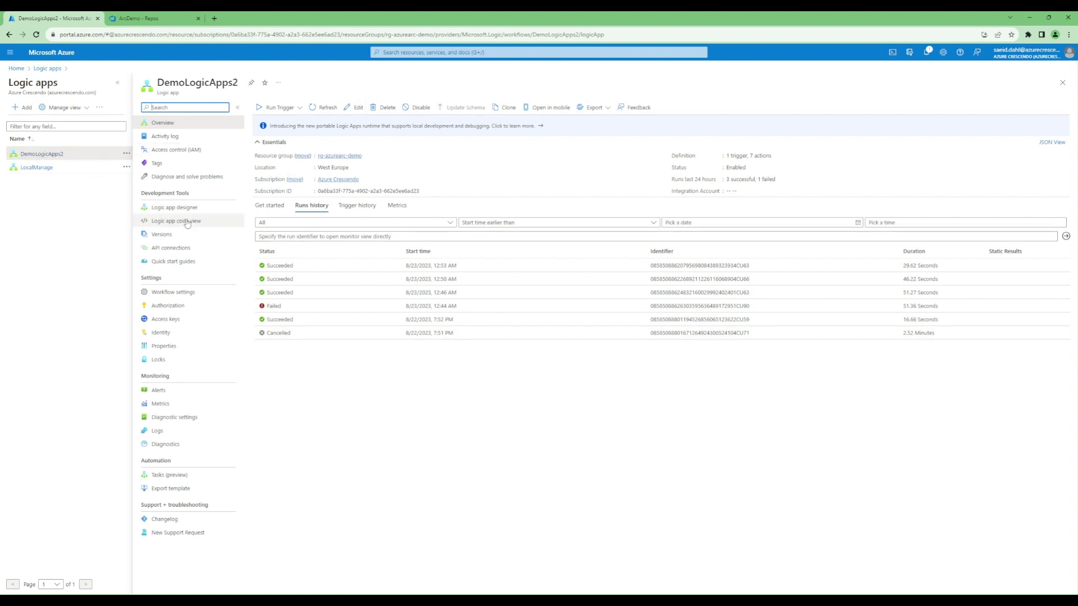
click(169, 208)
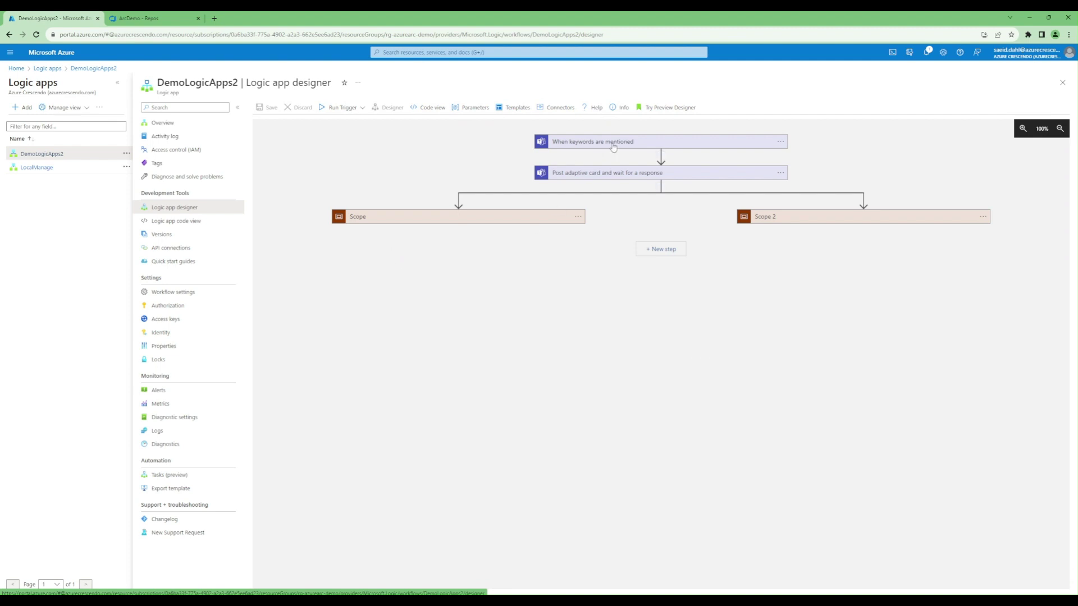
click(797, 217)
click(438, 221)
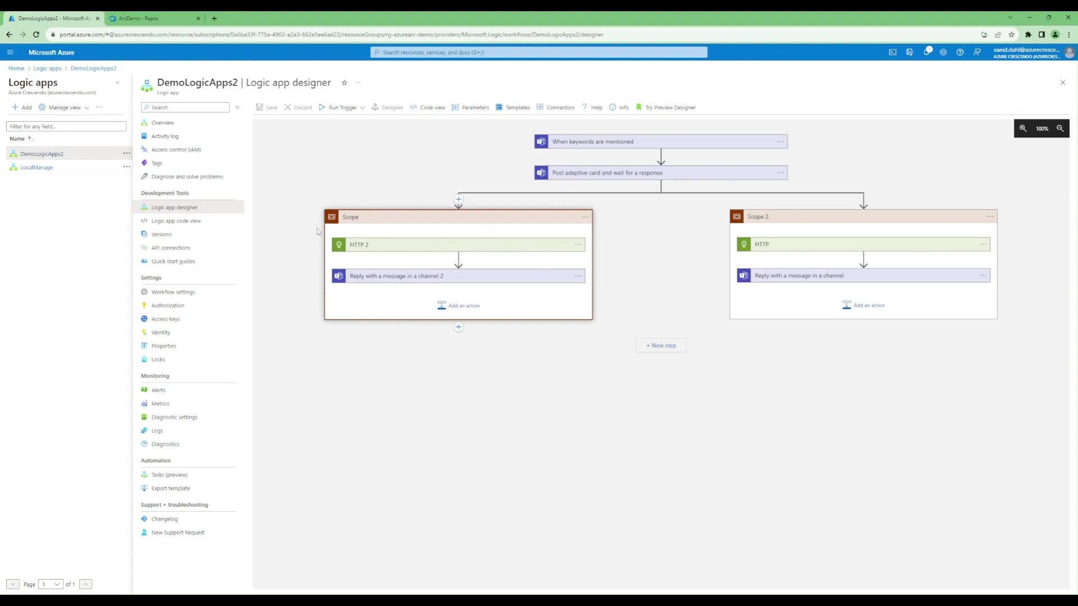
Open the LocalManage logic app's workflow, inspect the Create job action's settings and collapse it again.
click(40, 168)
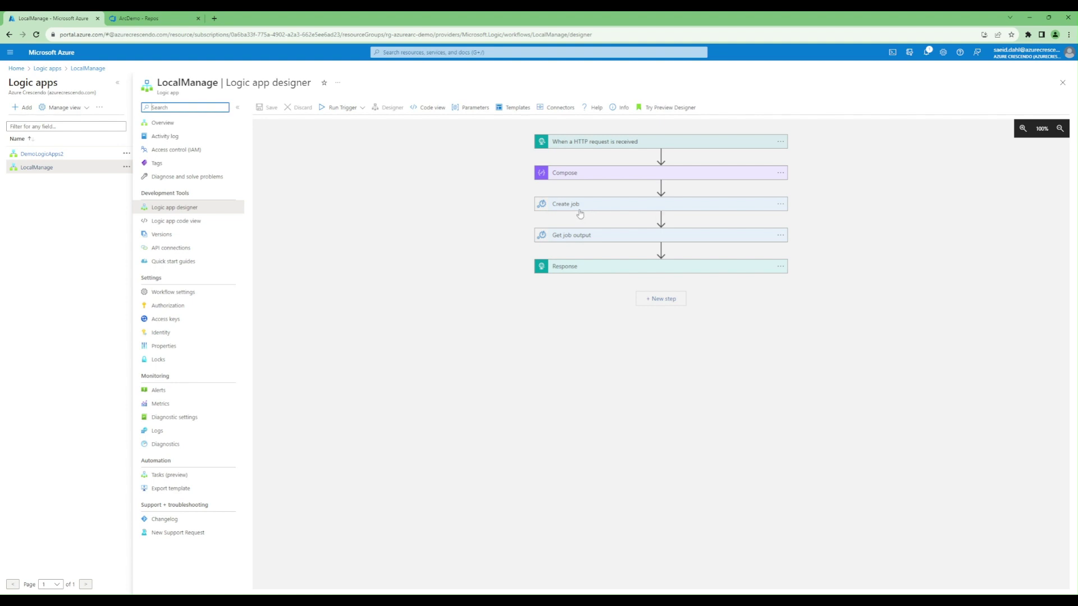
click(592, 209)
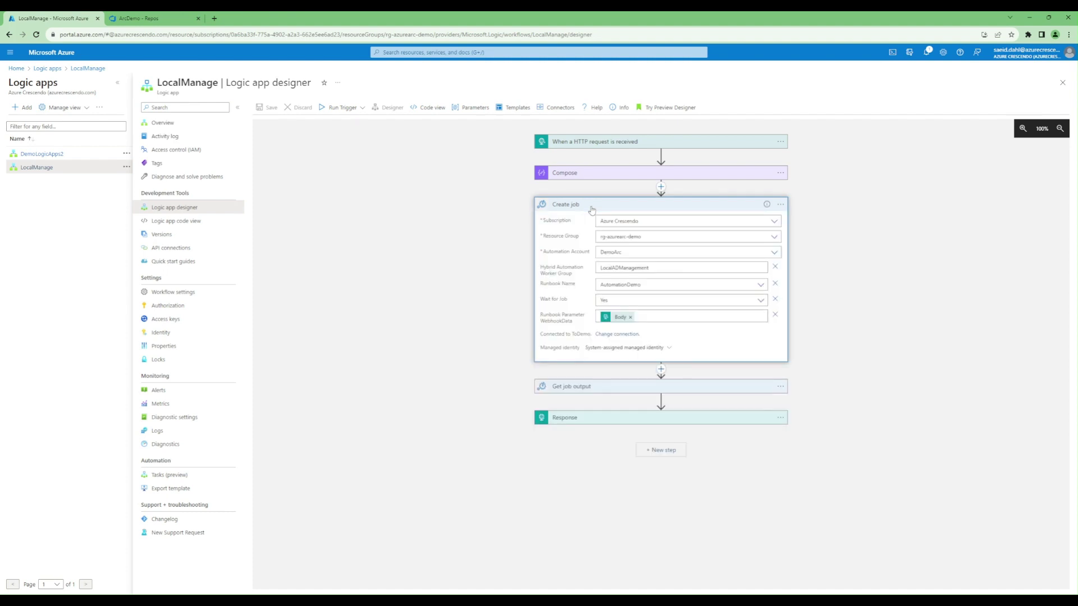
click(592, 208)
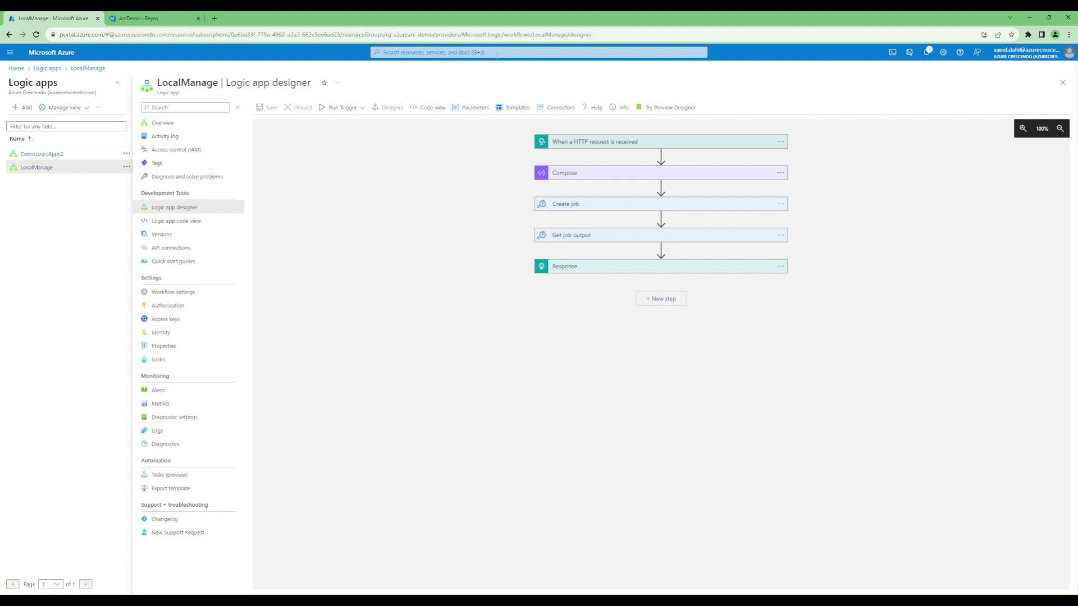
Open the AzureUserManager function app's overview to view its functions.
click(497, 52)
click(518, 179)
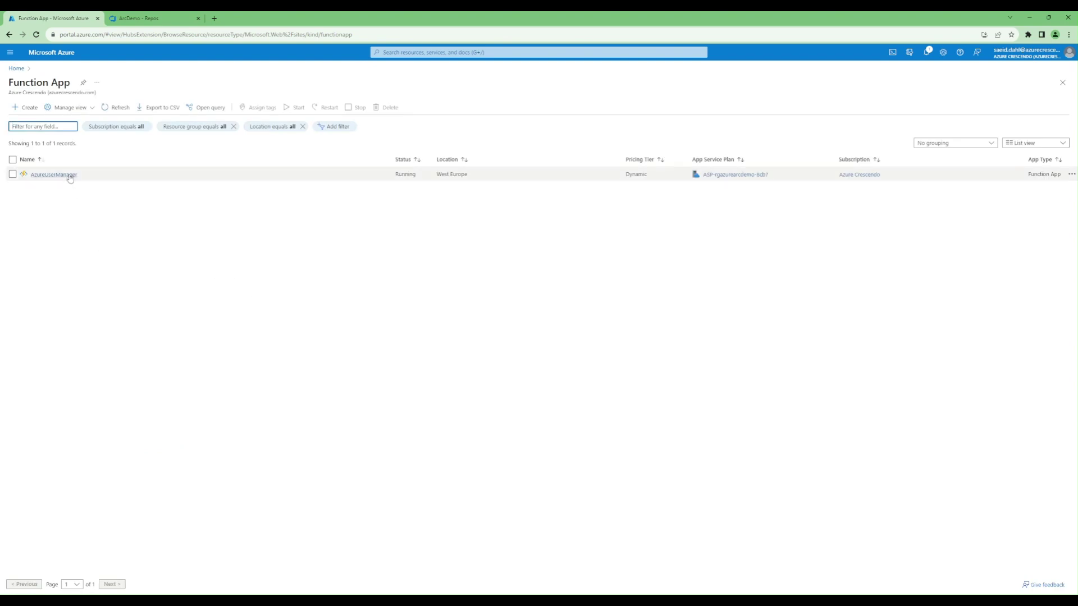
click(69, 176)
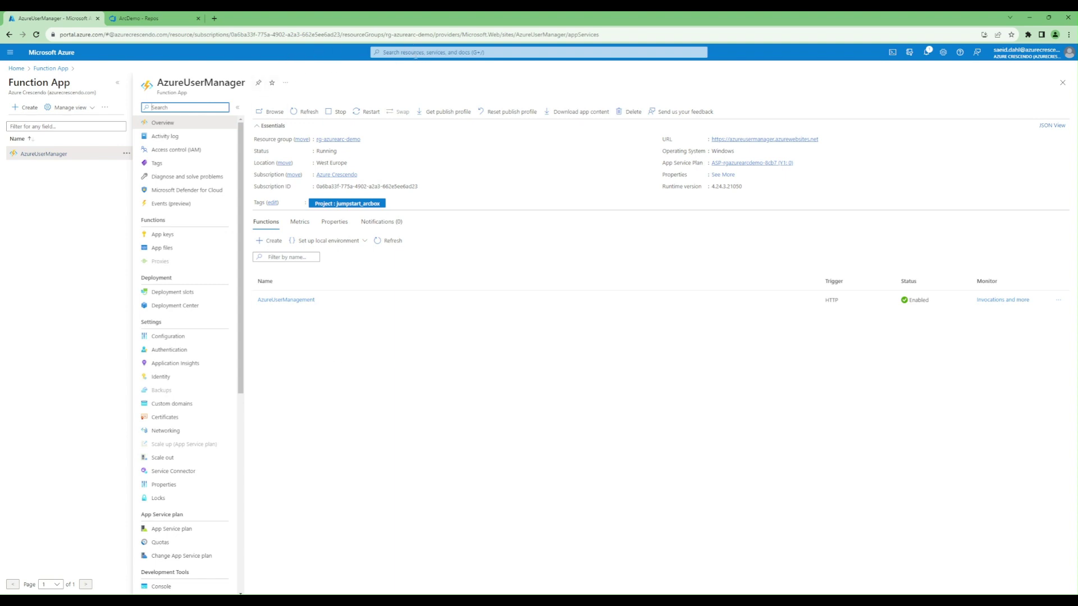
Open the source control settings of the DemoArc automation account and view the DemoDev sync jobs.
click(417, 51)
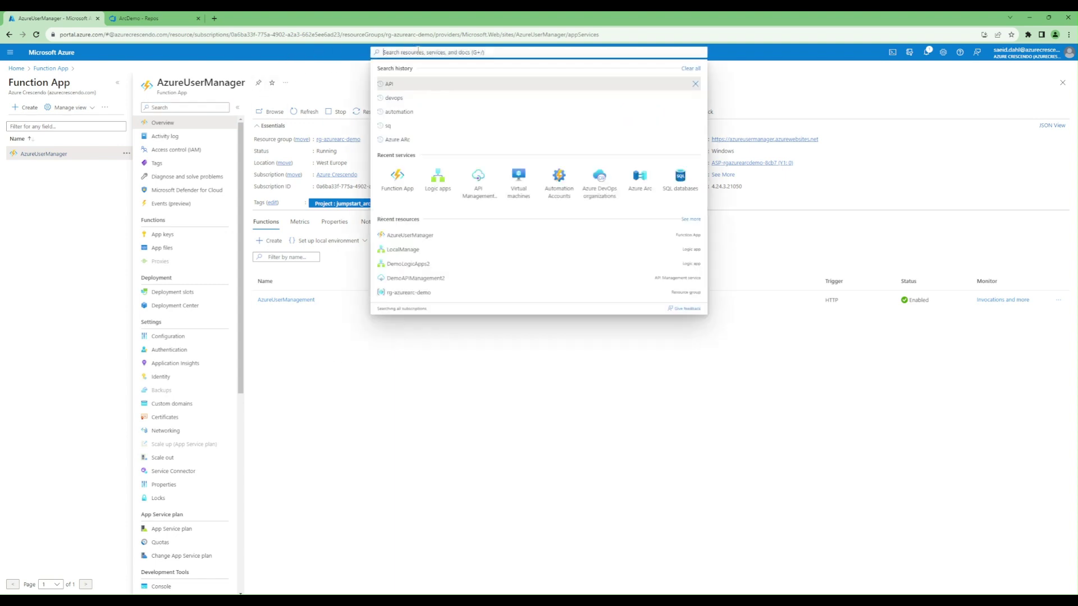
click(568, 188)
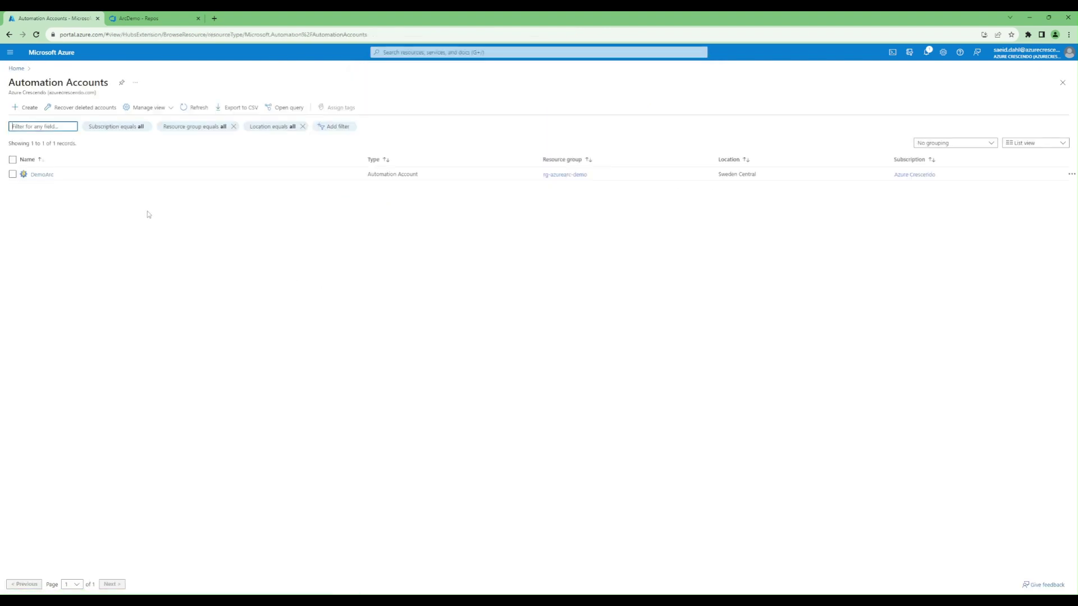
click(32, 175)
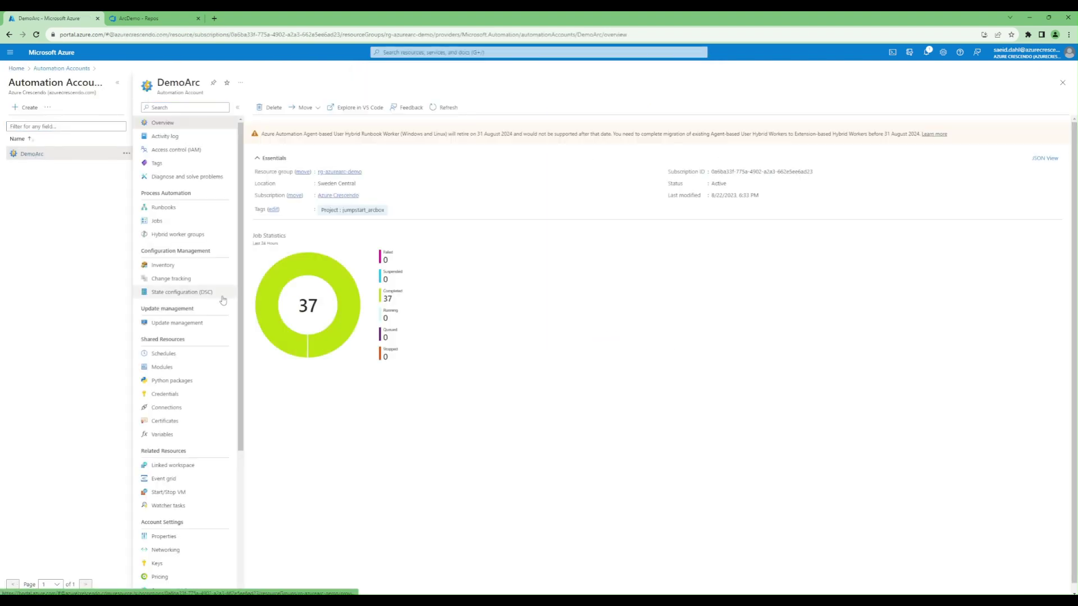
scroll(196, 392, down, 3)
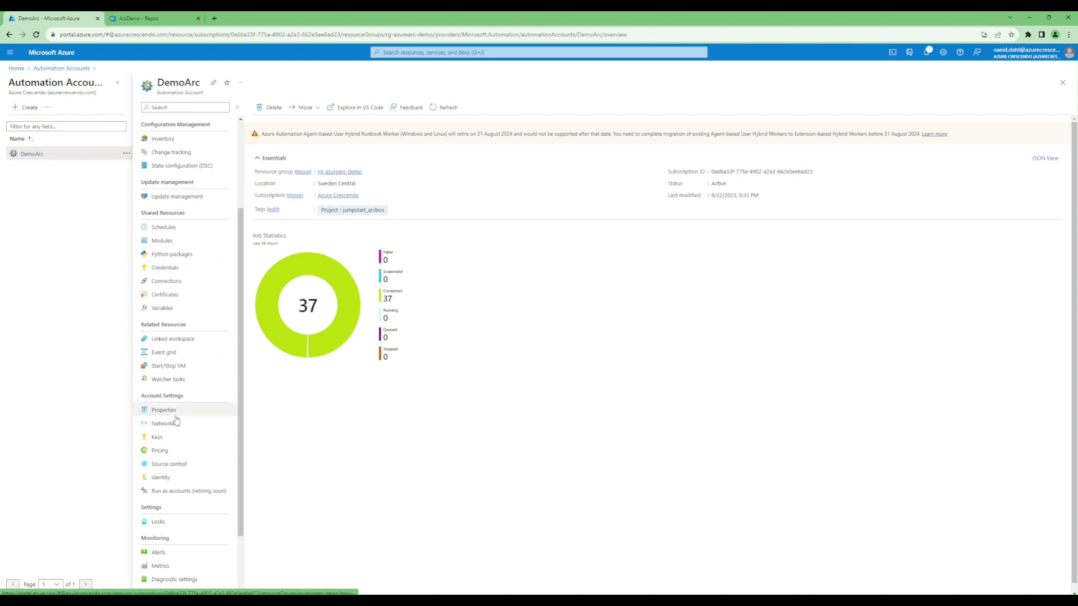
click(178, 465)
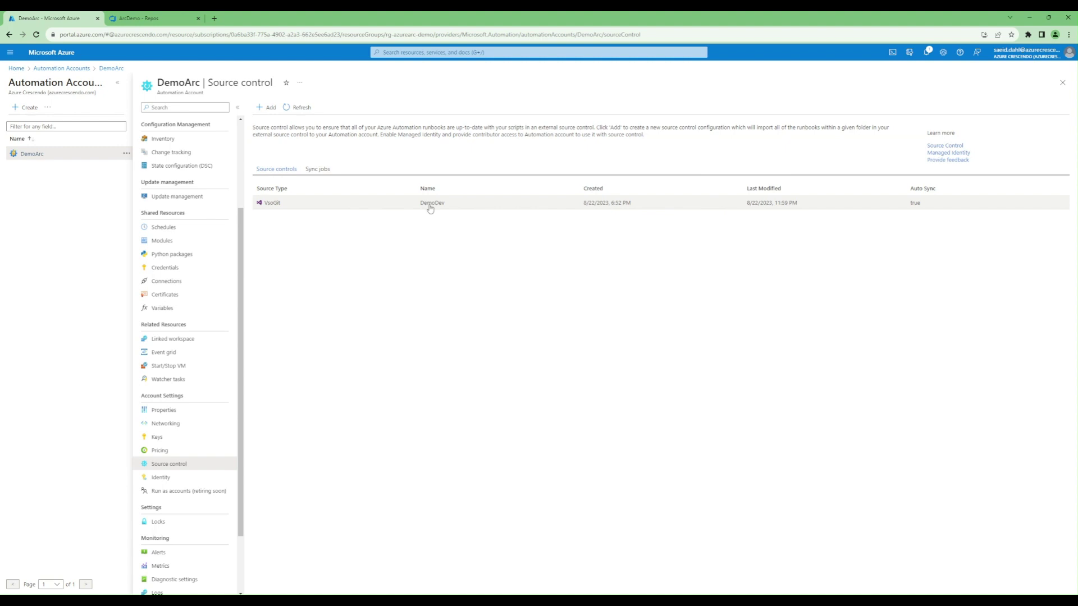
click(317, 169)
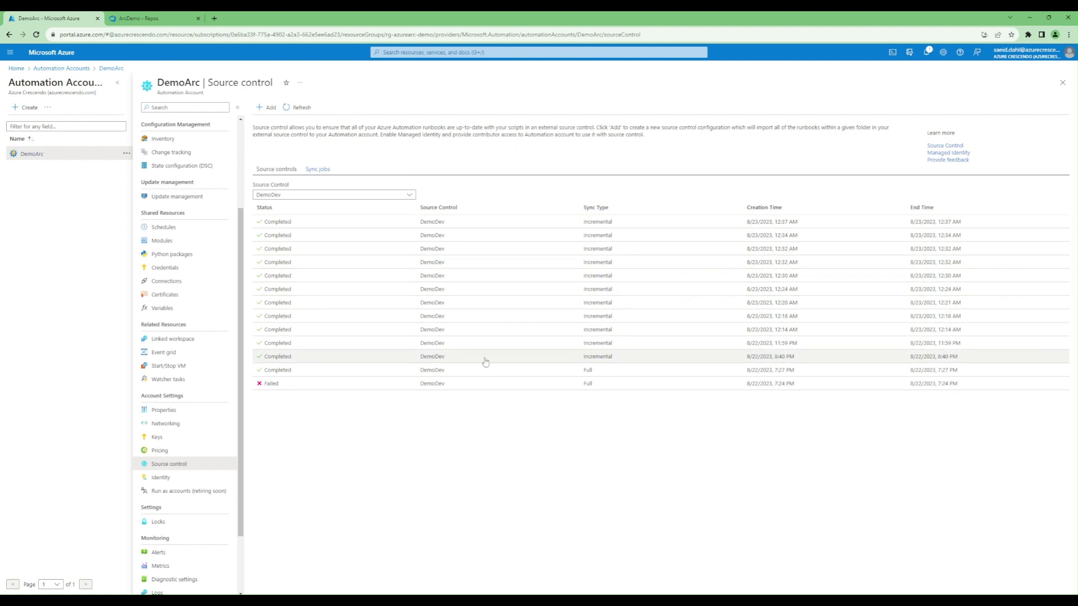
Examine the output of the failed DemoDev full sync job, highlighting the managed identity message, and close the job summary.
click(323, 387)
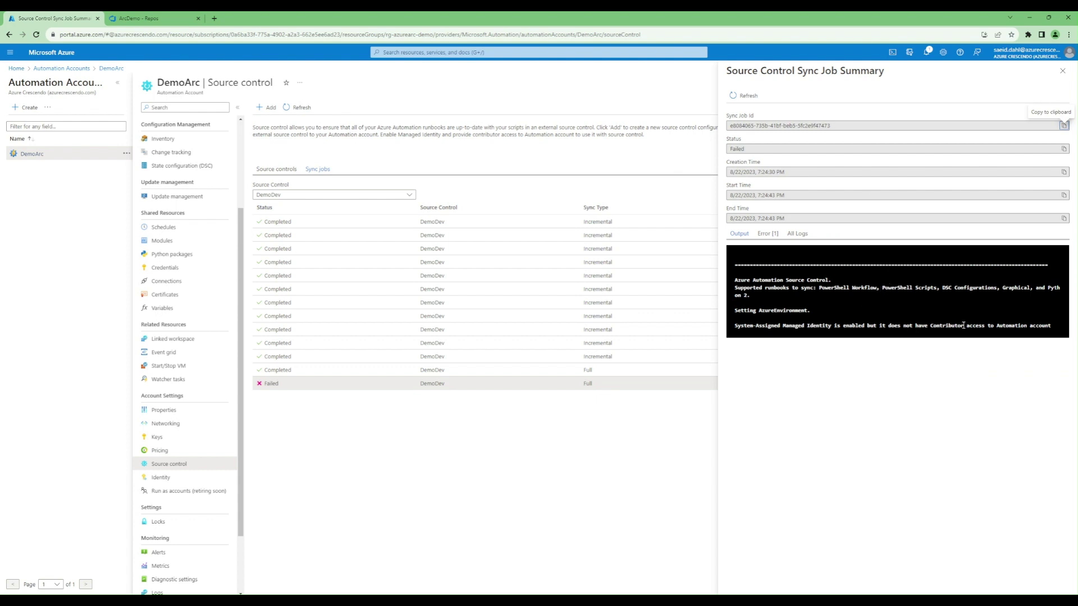
drag(1024, 325, 772, 326)
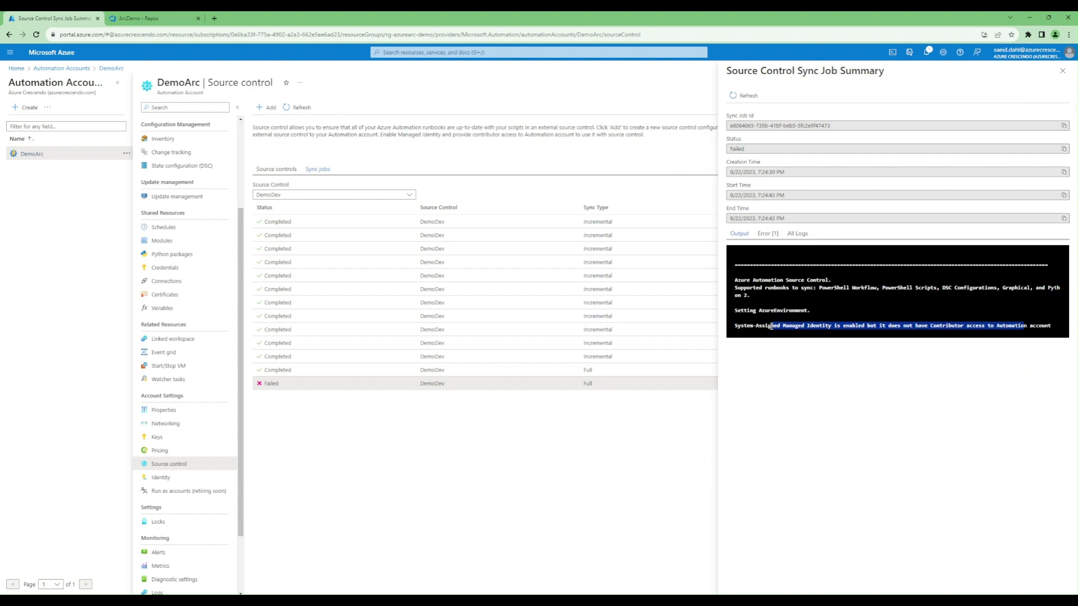
click(808, 332)
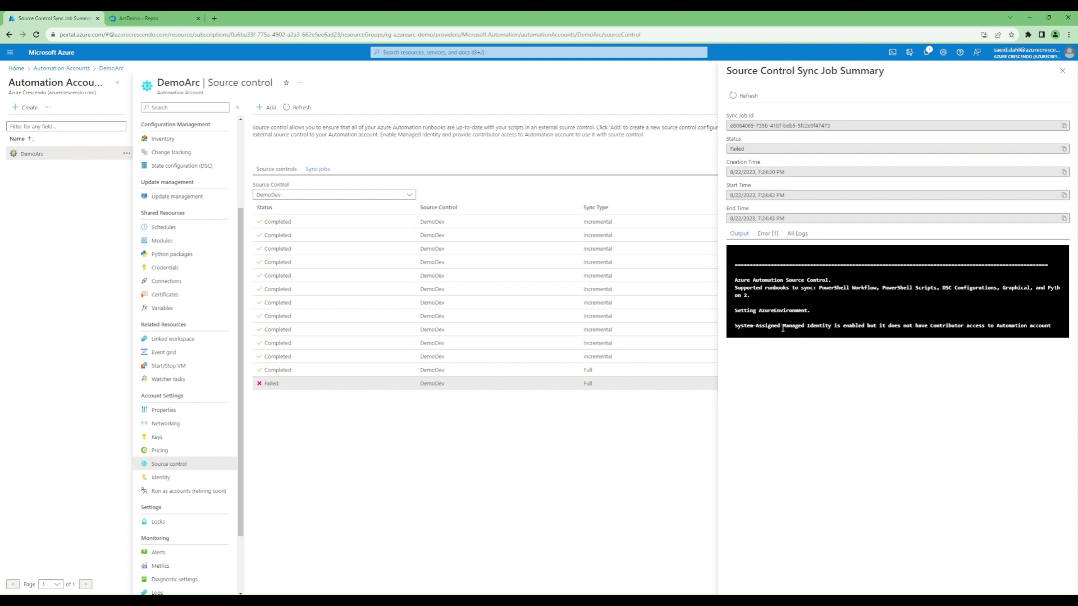
drag(782, 328, 876, 331)
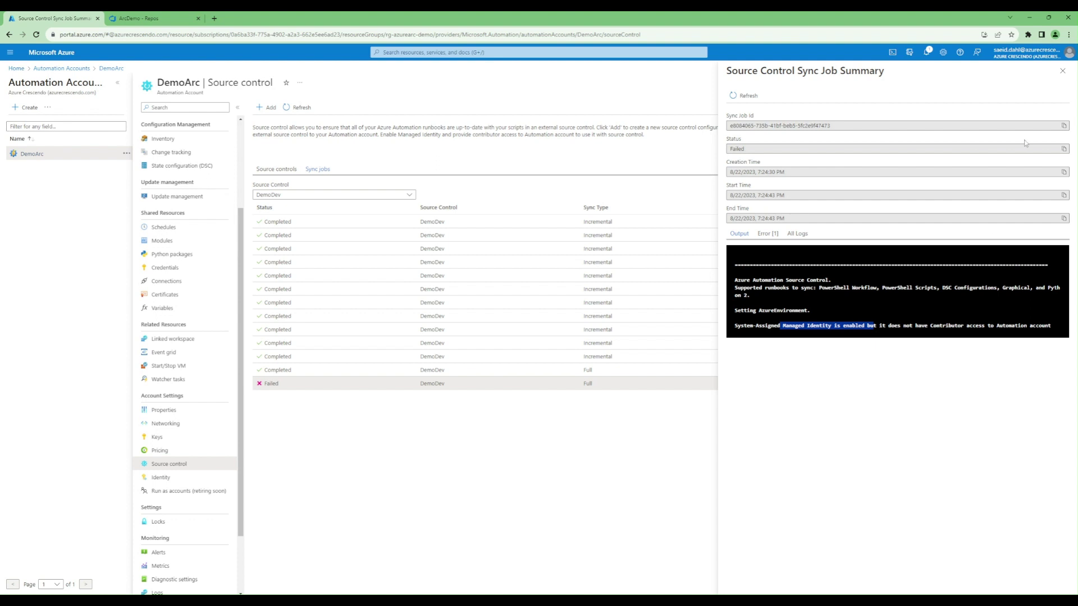
click(1062, 71)
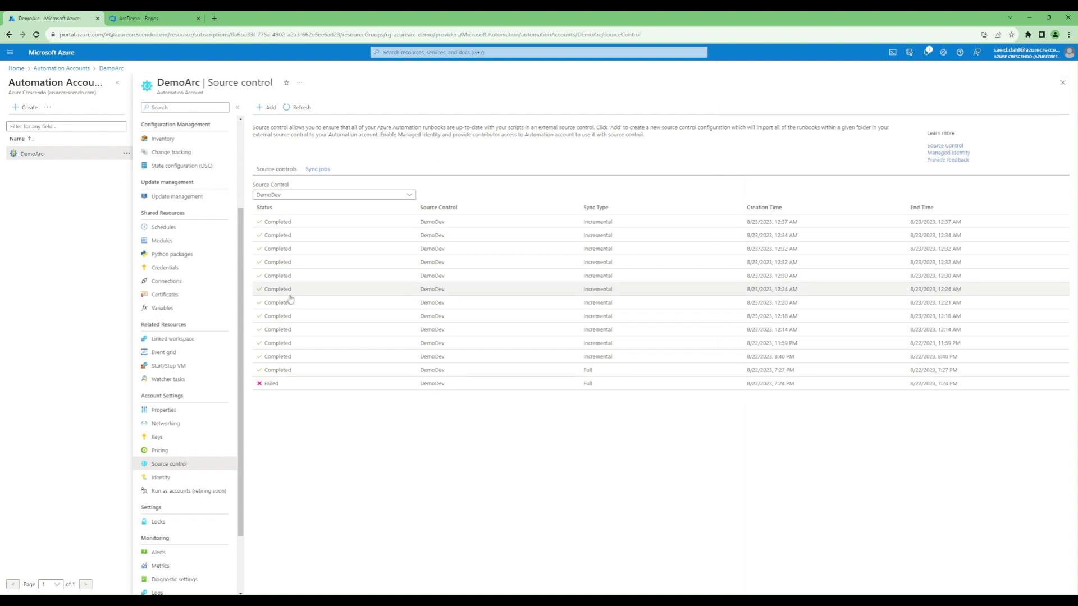
View the published source of the AutomationDemo runbook in DemoArc and highlight the New-ADUser line.
scroll(220, 256, up, 3)
click(168, 208)
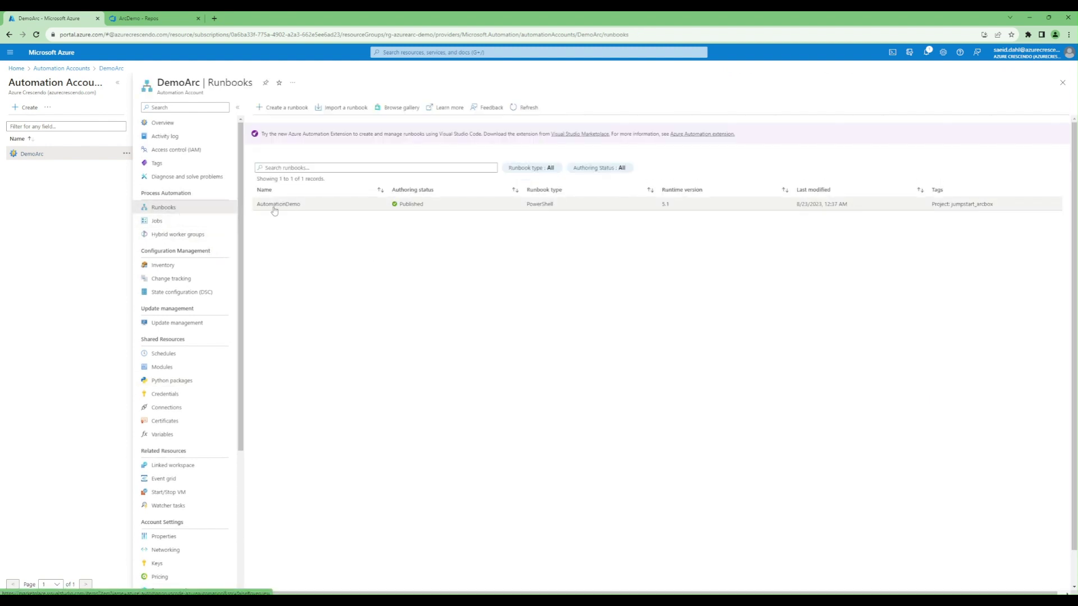
click(279, 204)
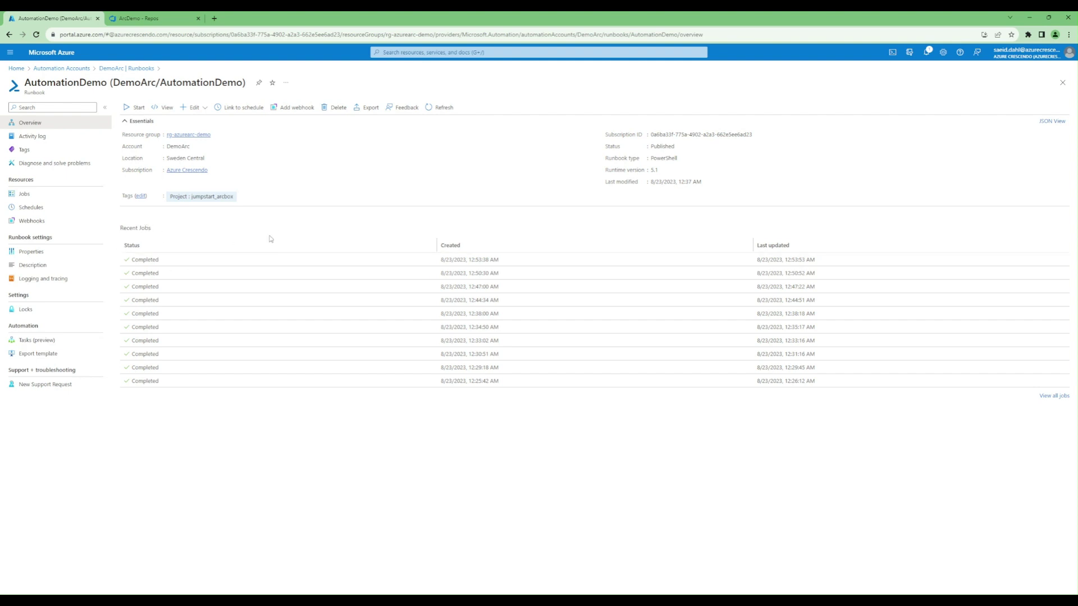
click(164, 108)
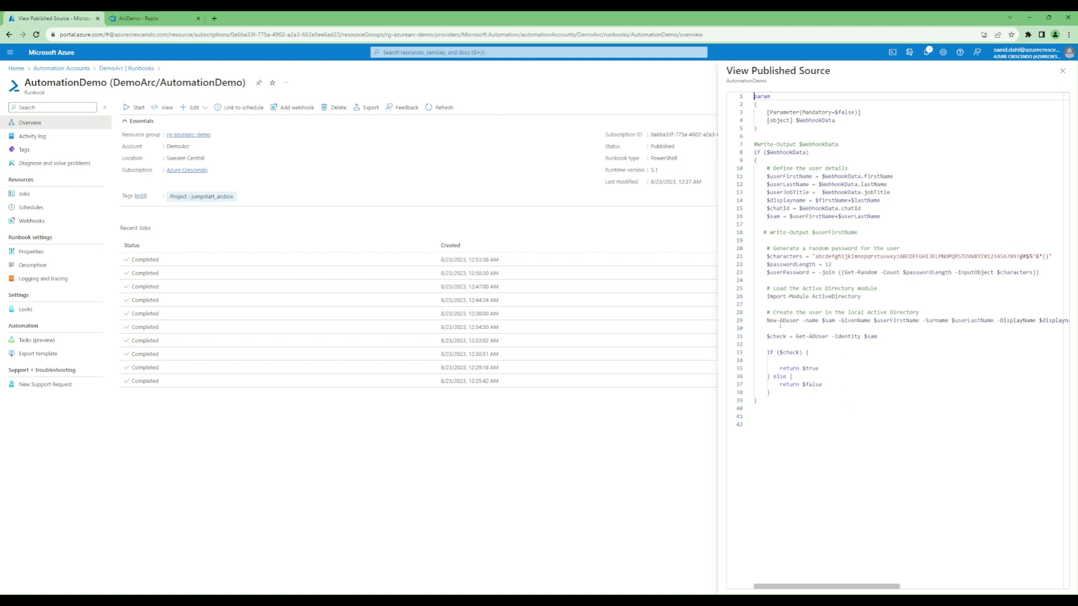
drag(799, 411, 746, 95)
click(806, 185)
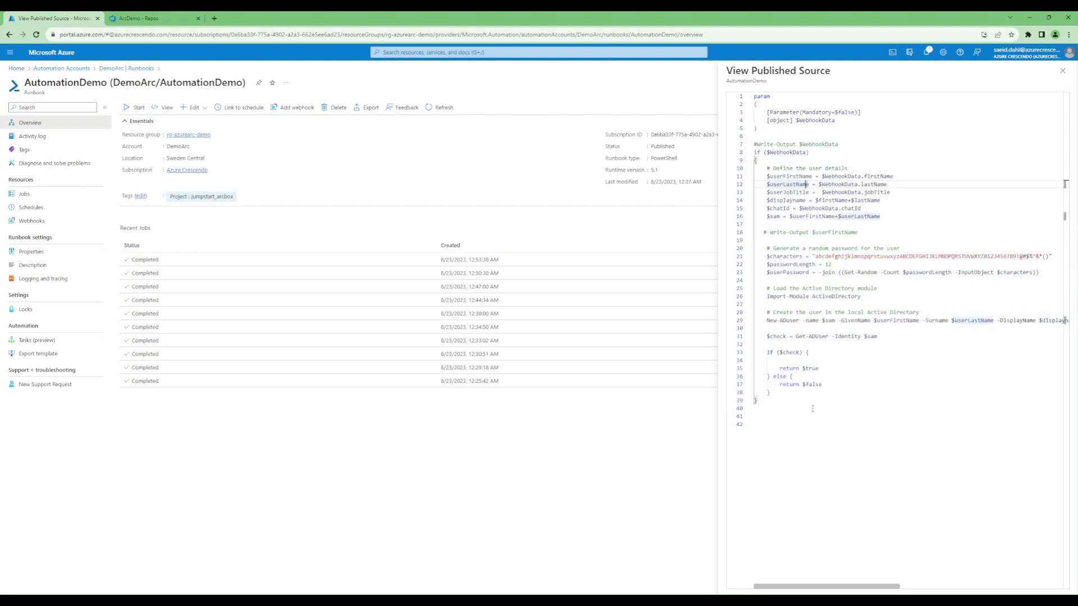
click(745, 321)
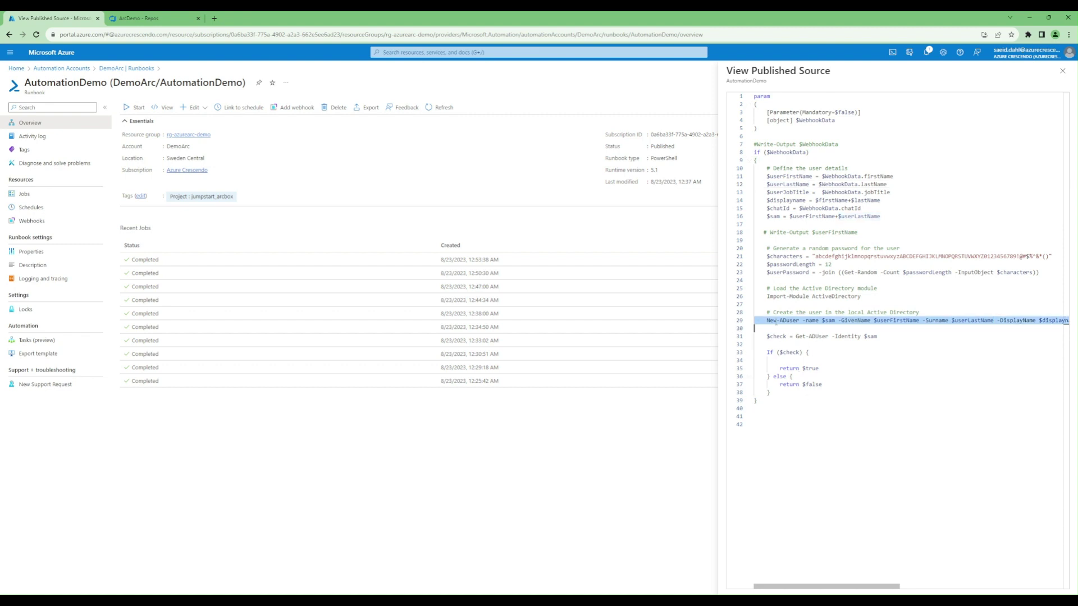
Highlight the New-ADUser cmdlet in the AutomationDemo source, close the source view and return to the DemoArc runbooks.
double_click(782, 320)
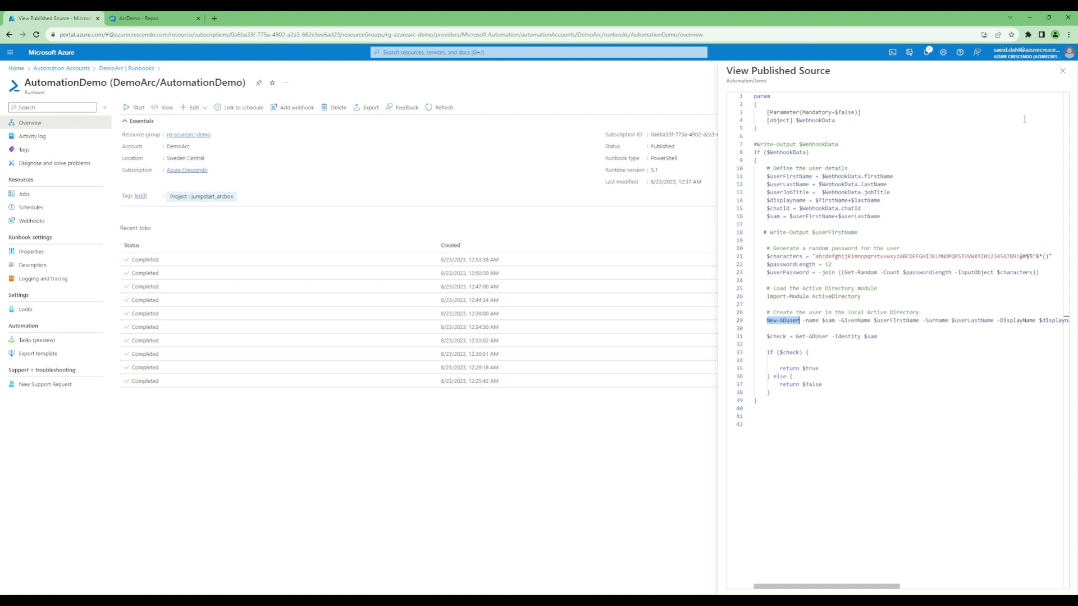
click(1062, 71)
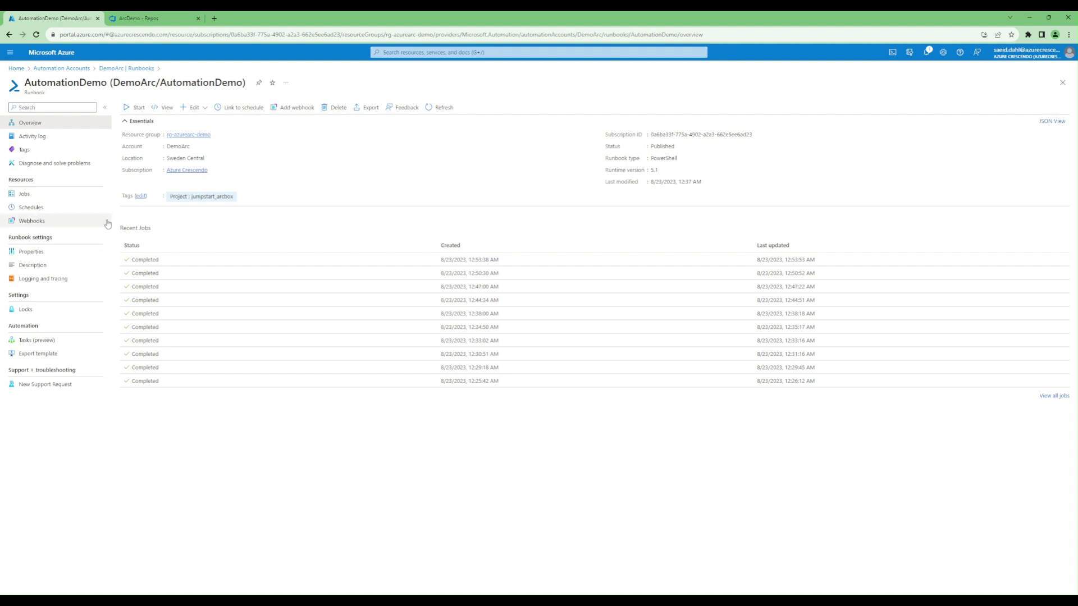
click(125, 68)
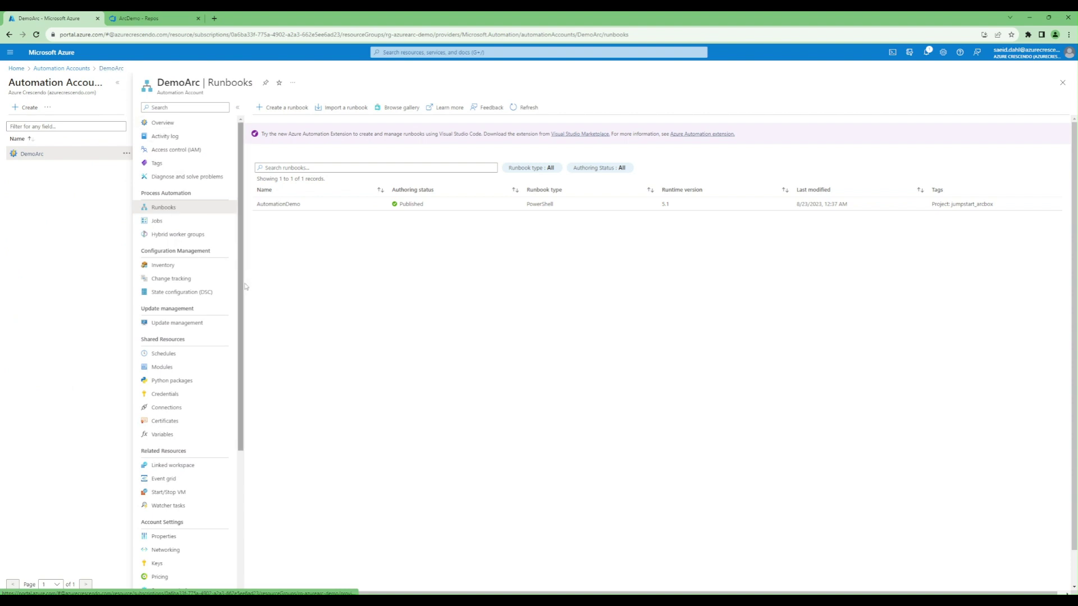
View the hybrid workers of DemoArc's LocalADManagement worker group and highlight the platform of ArcBox-Win2K19.
click(211, 235)
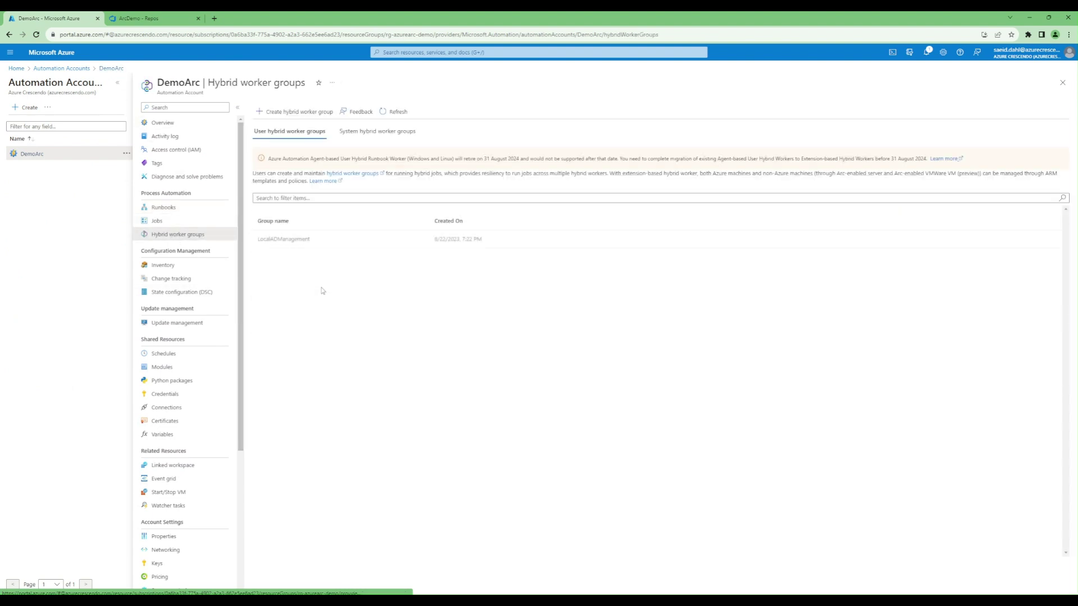
click(297, 240)
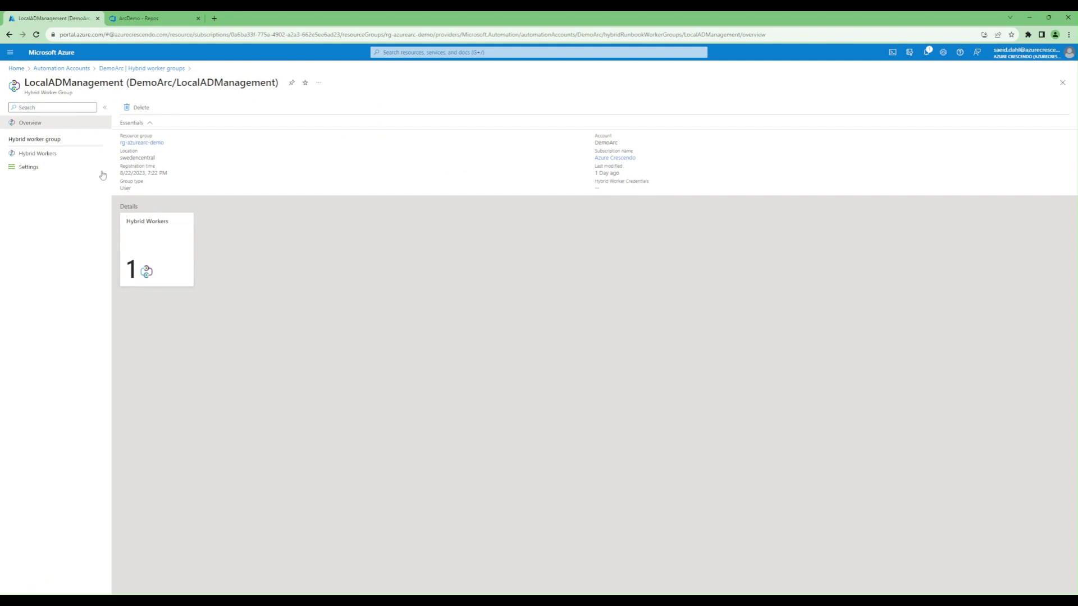
click(90, 154)
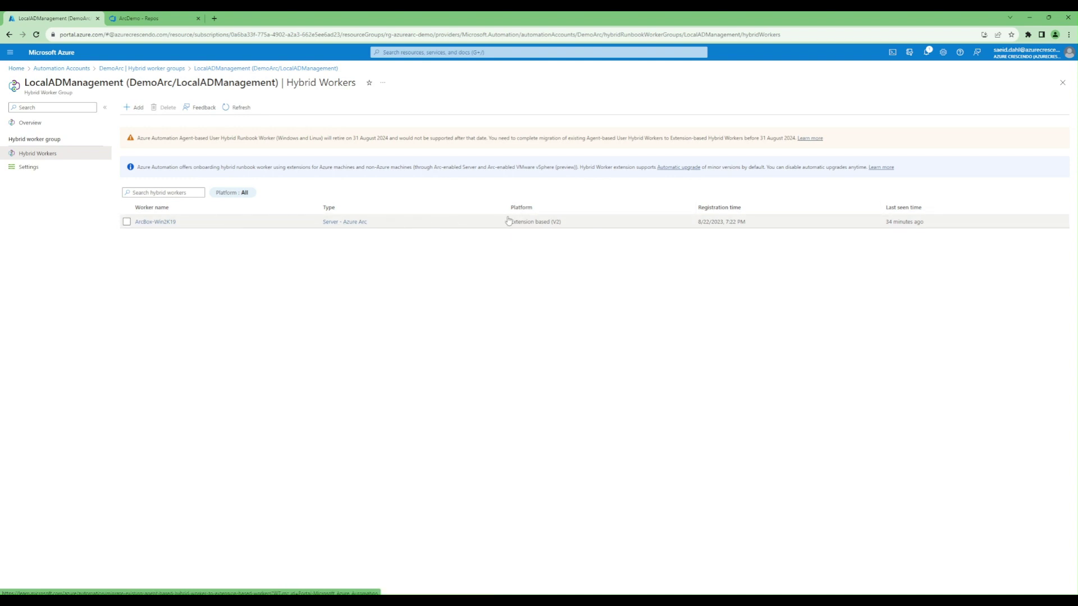
drag(509, 220, 561, 222)
click(459, 257)
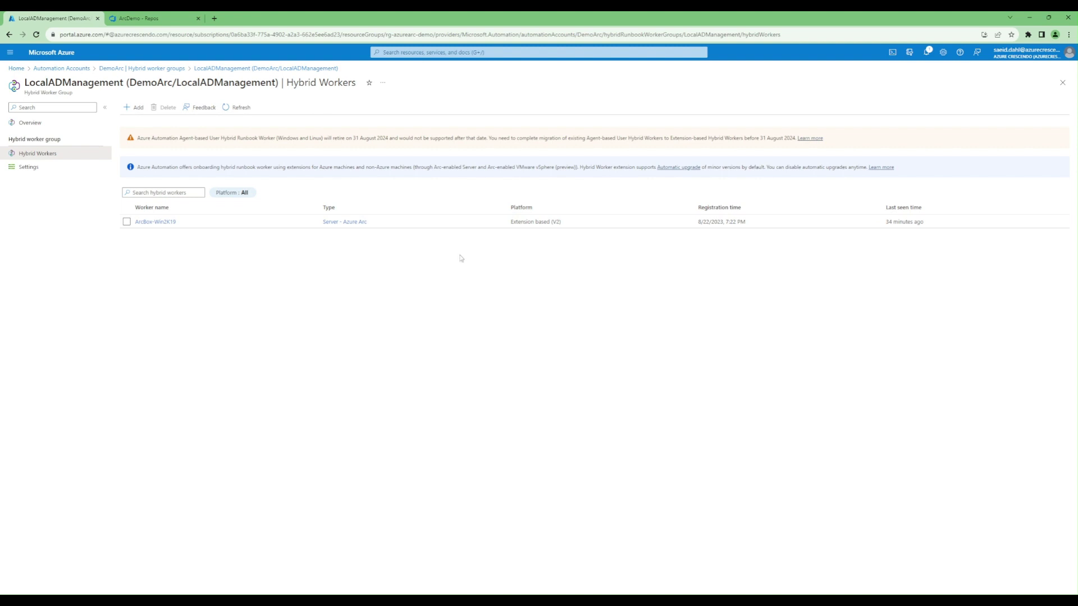
View the details of the ArcBox-Win2K19 hybrid worker, close them and return to DemoArc's hybrid worker groups.
click(168, 223)
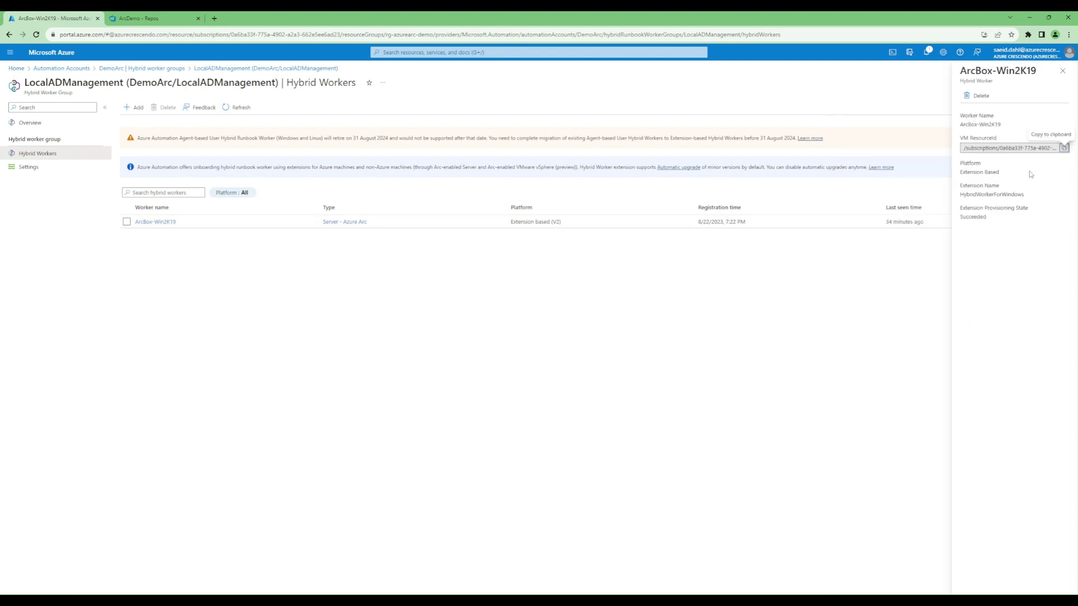
click(1062, 71)
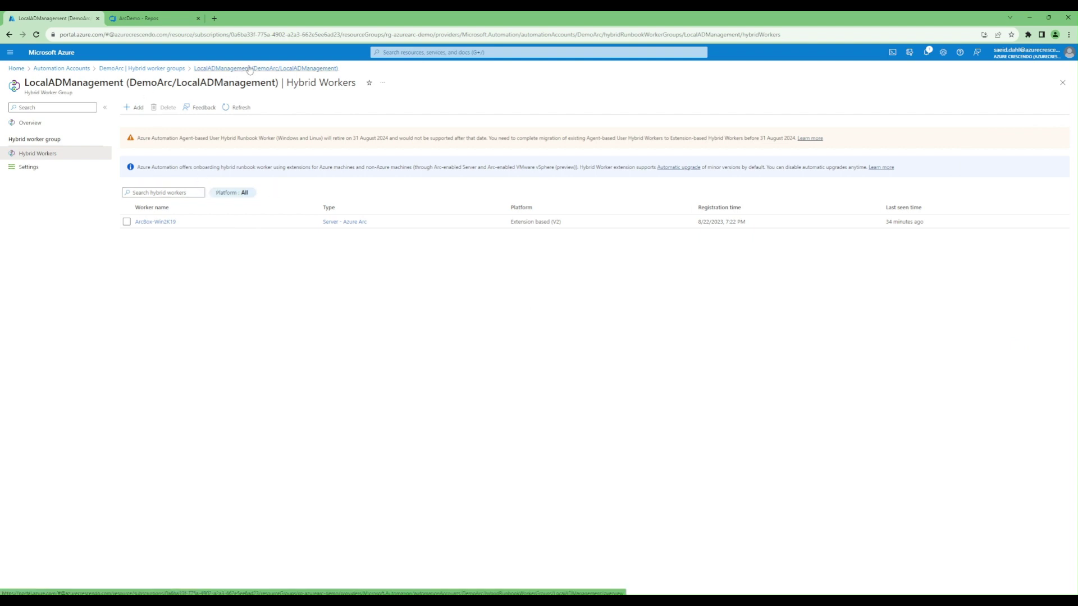
click(162, 68)
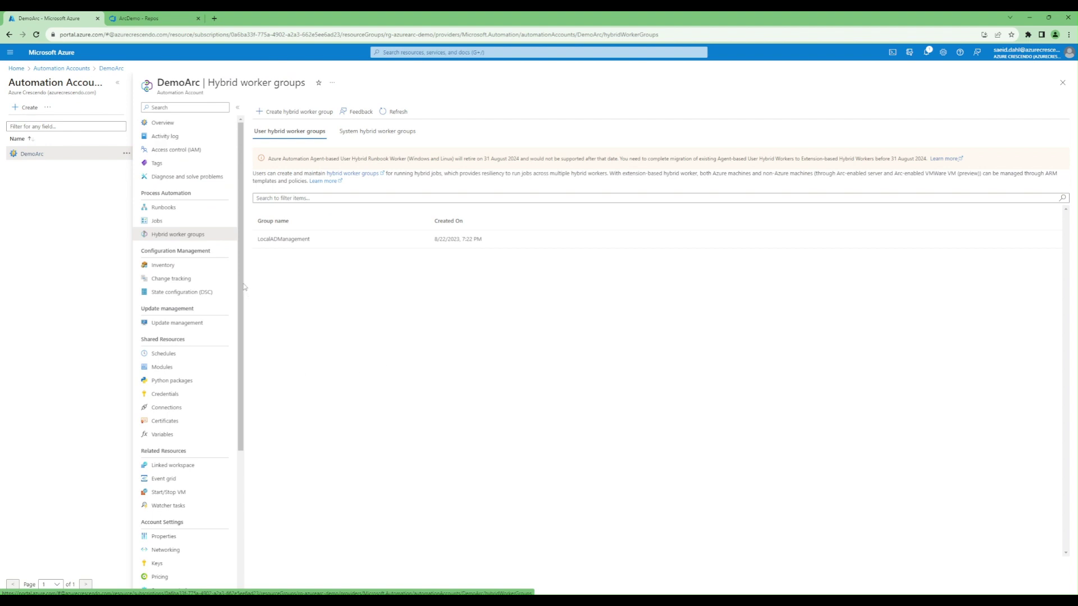
drag(244, 287, 250, 409)
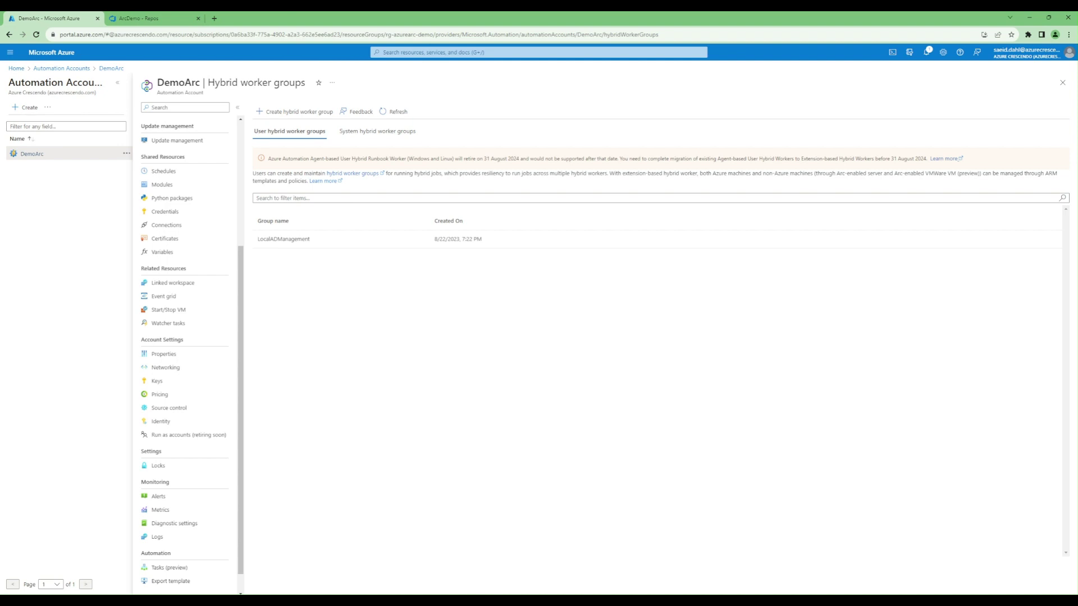
Switch to Microsoft Teams, post "I have a new account" in the Automation channel and enlarge the window to show the user information form.
key(alt+Tab)
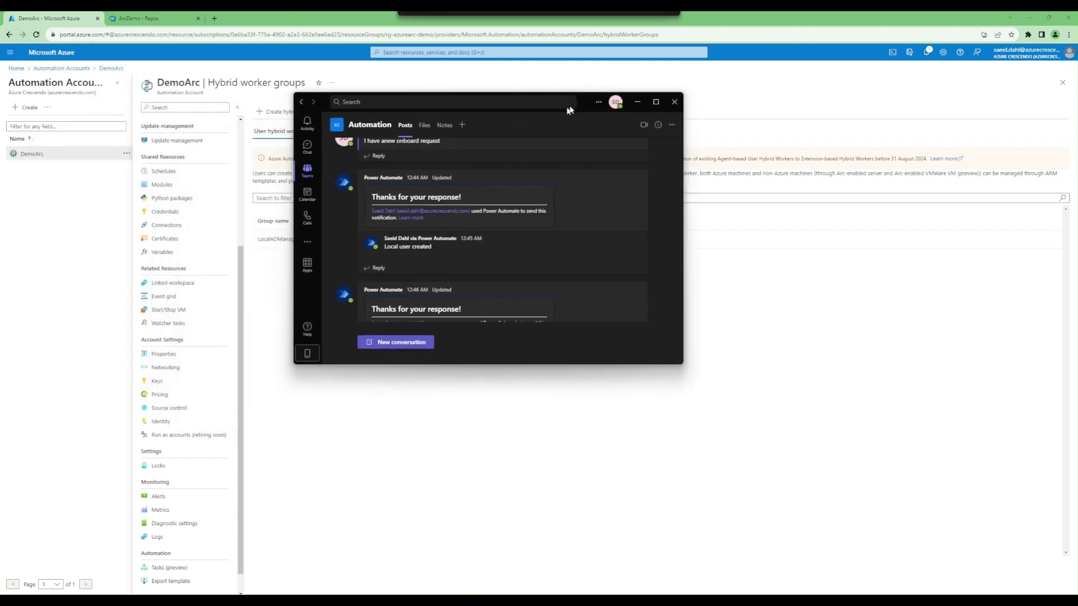
click(440, 337)
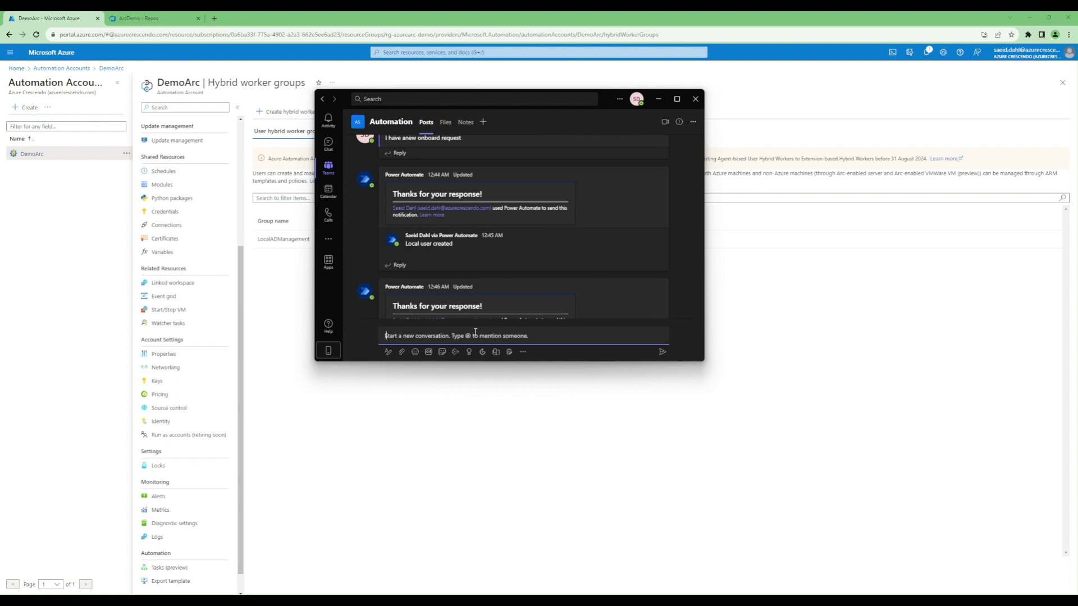
text(I have a new)
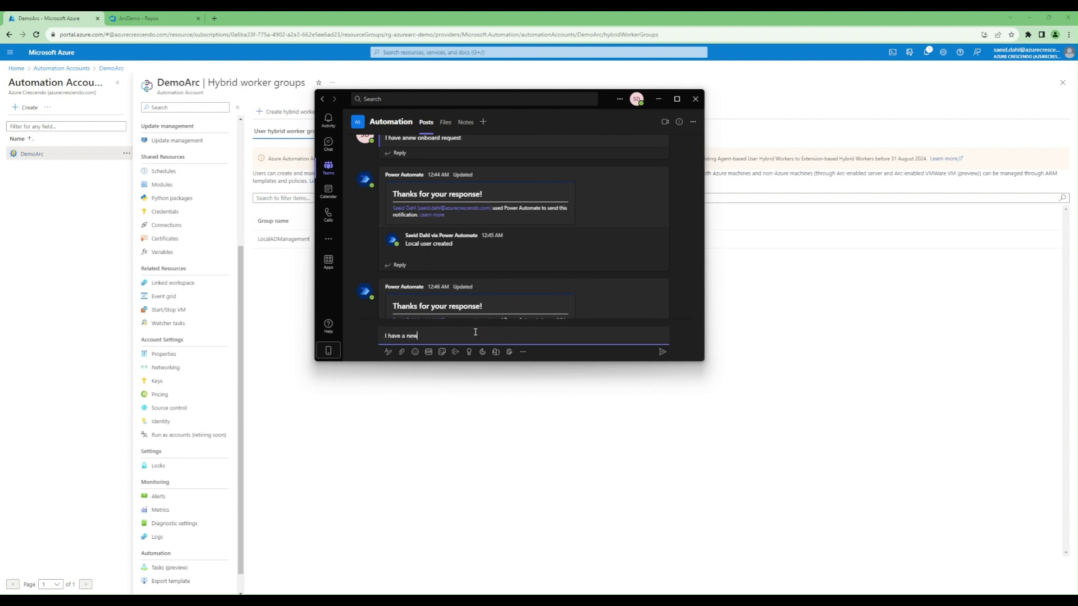
text( onboard)
key(Return)
click(505, 318)
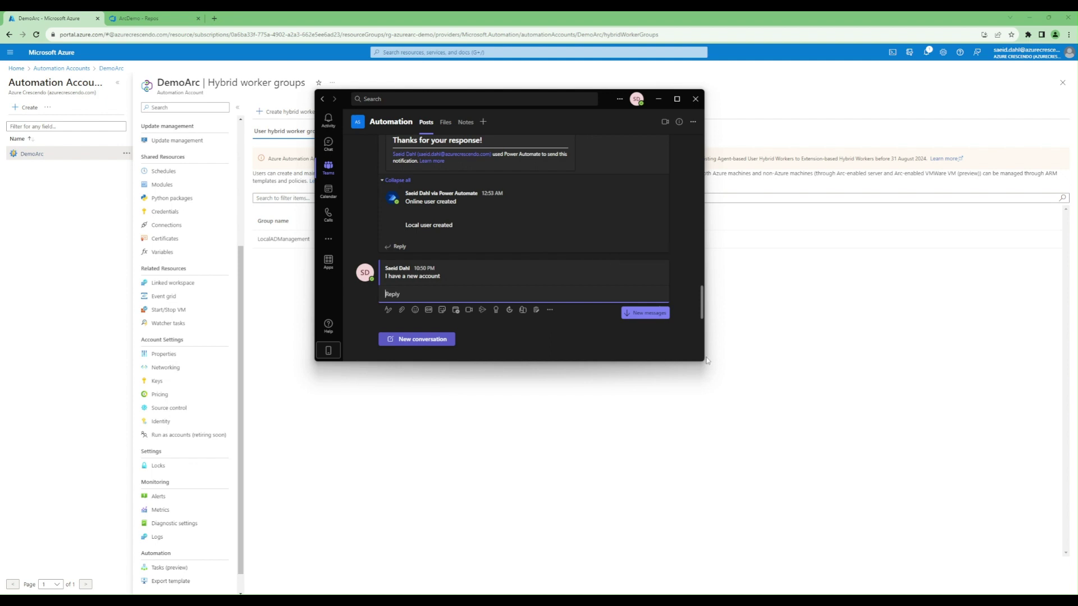
drag(706, 360, 881, 523)
scroll(678, 377, down, 2)
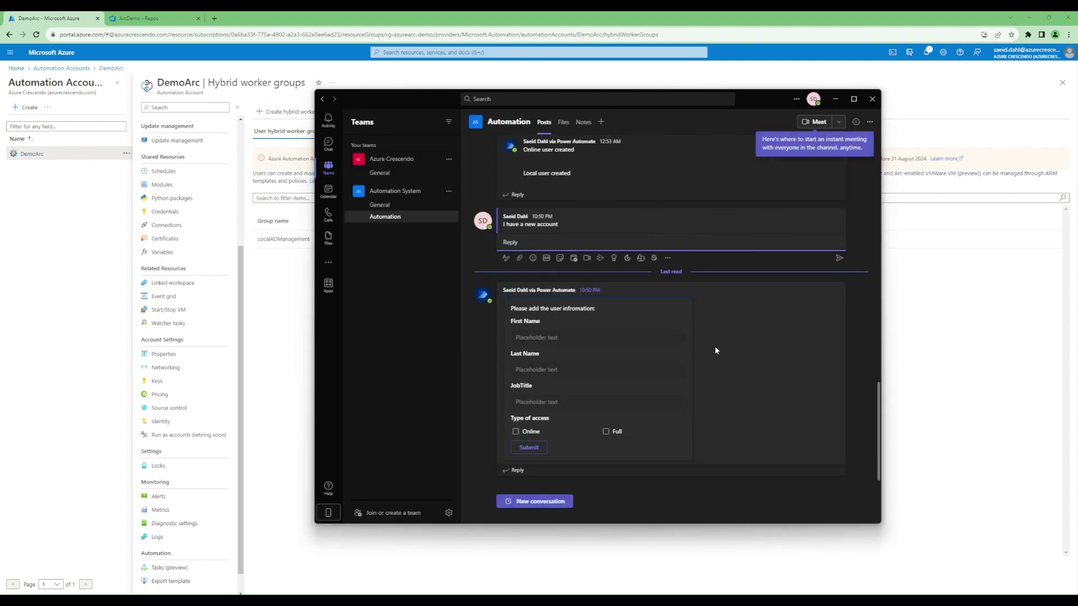
Enter Azure as the first name and Demo as the last name in the user information form.
click(564, 338)
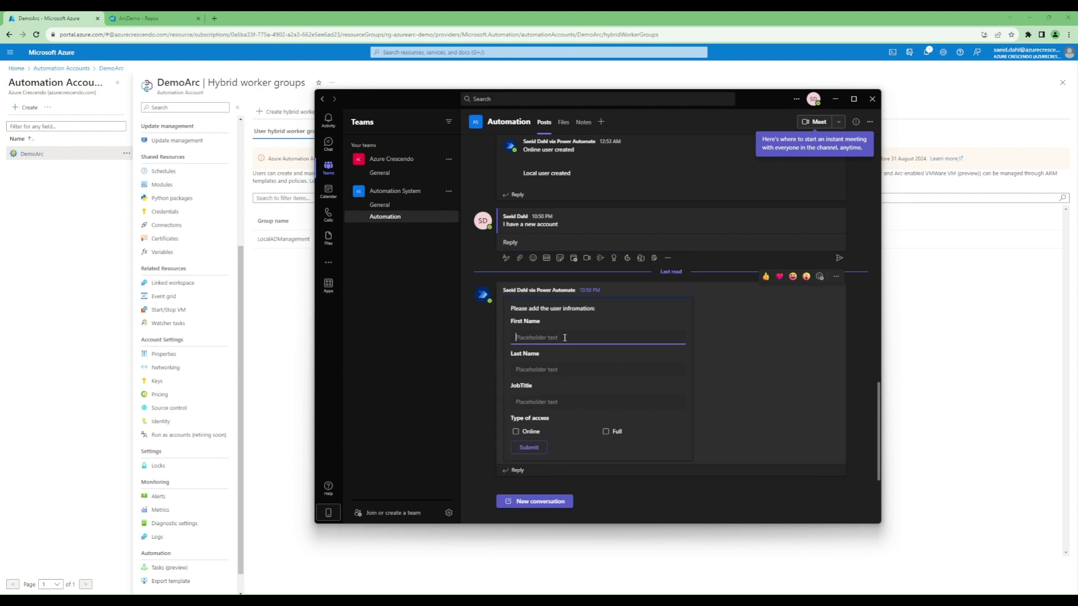
text(Azure)
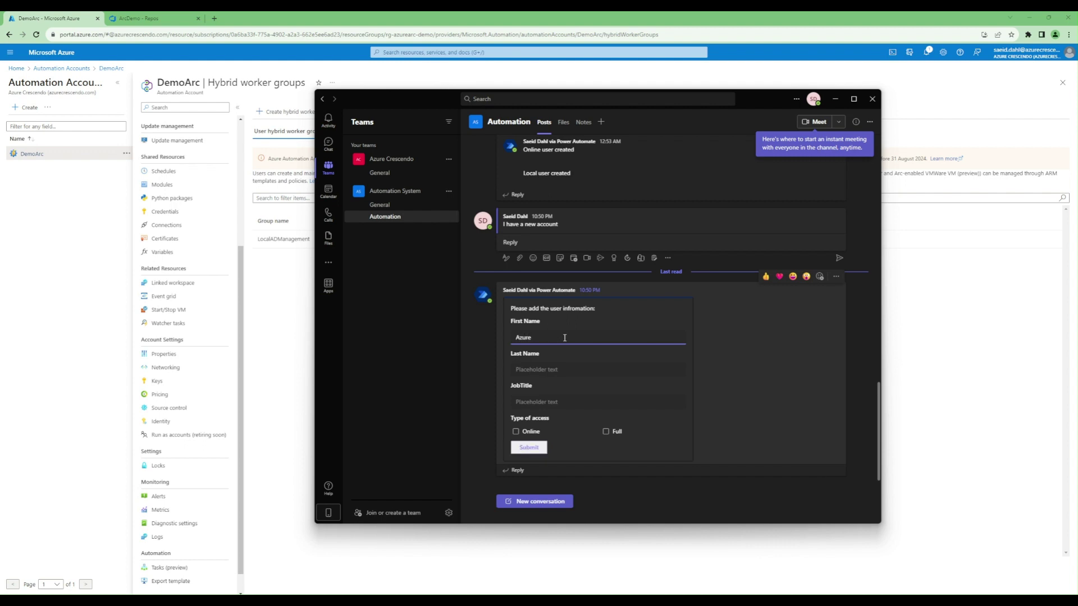
key(Tab)
text(Back)
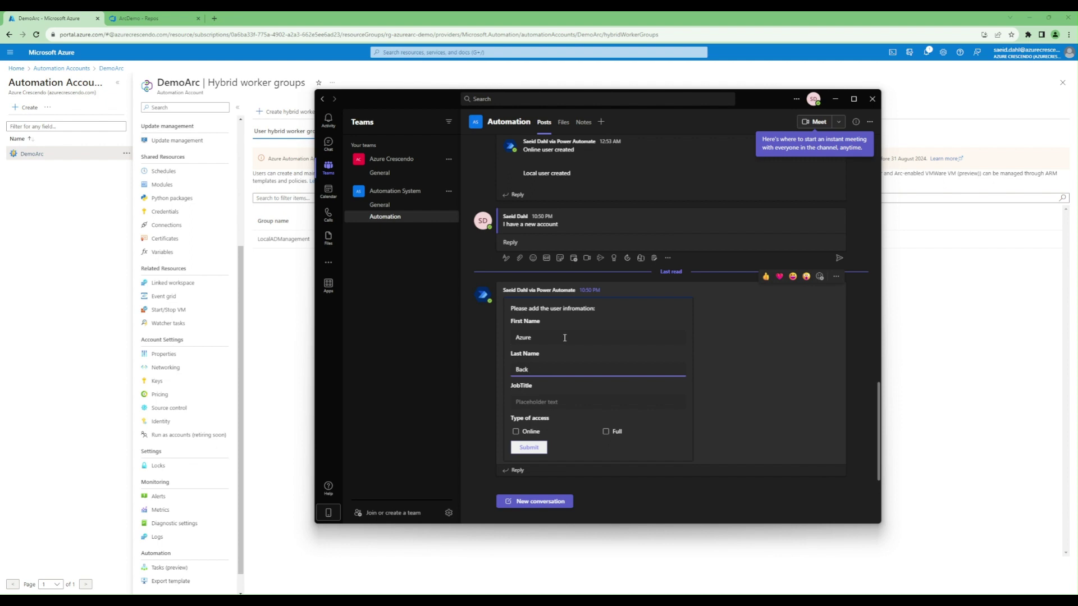
text( to schol)
key(BackSpace)
key(BackSpace)
key(BackSpace)
key(BackSpace)
key(BackSpace)
key(BackSpace)
key(BackSpace)
text(Demo)
Set the job title to "Azure Back To School team member", correcting the misspelled last word.
click(564, 401)
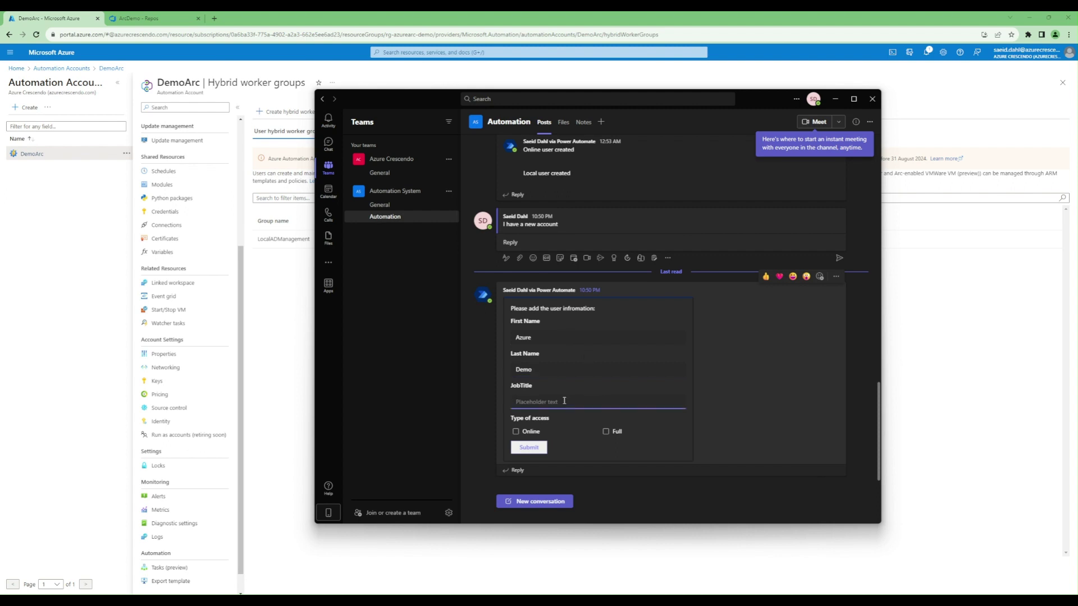
text(Azure Back To School team memebr)
click(603, 402)
right_click(604, 402)
click(632, 426)
click(676, 419)
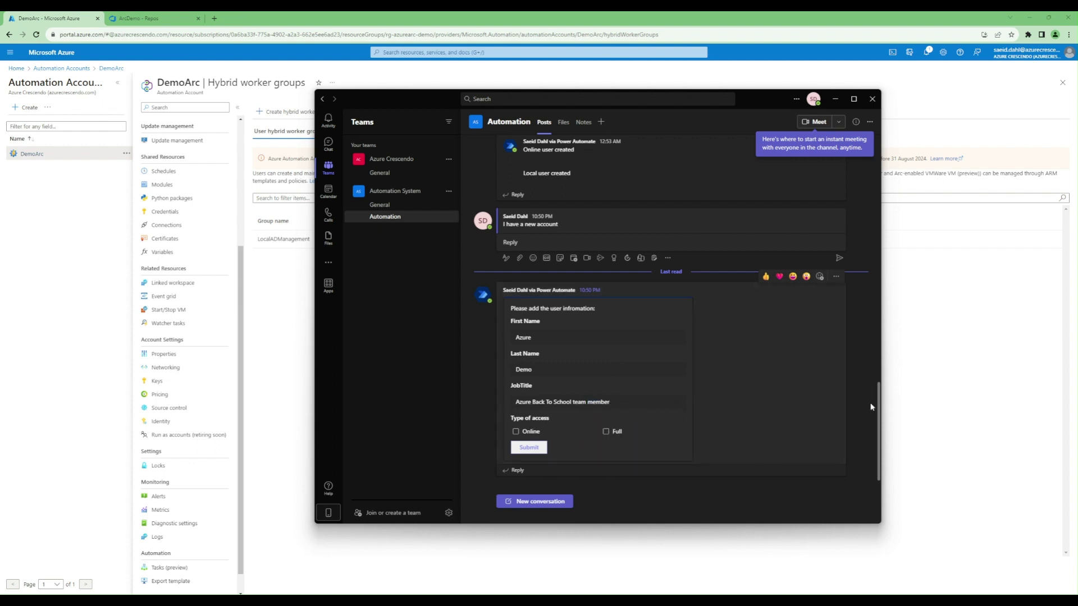
Enlarge and reposition the Teams window, choose the type of access and submit the user information form.
drag(879, 523, 925, 542)
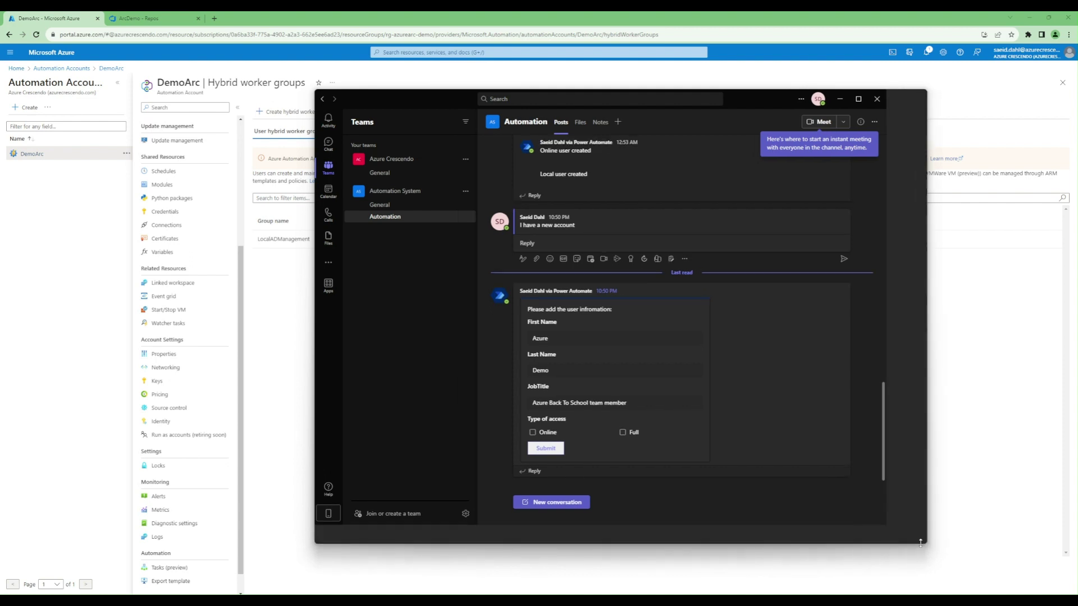
drag(807, 110, 791, 76)
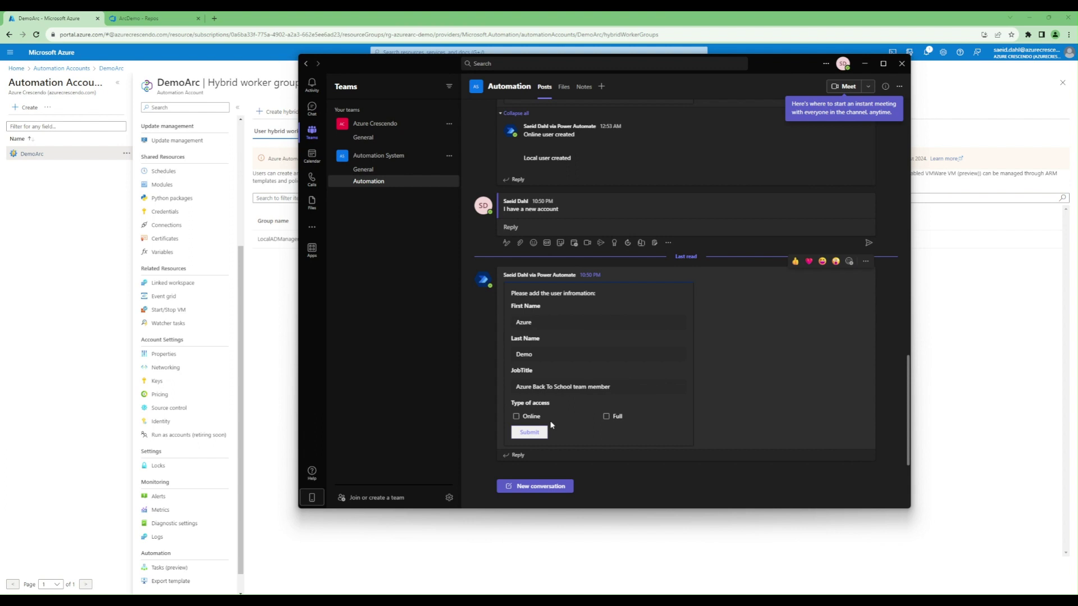
click(517, 416)
click(528, 417)
click(606, 416)
click(520, 417)
click(606, 416)
click(517, 416)
click(531, 433)
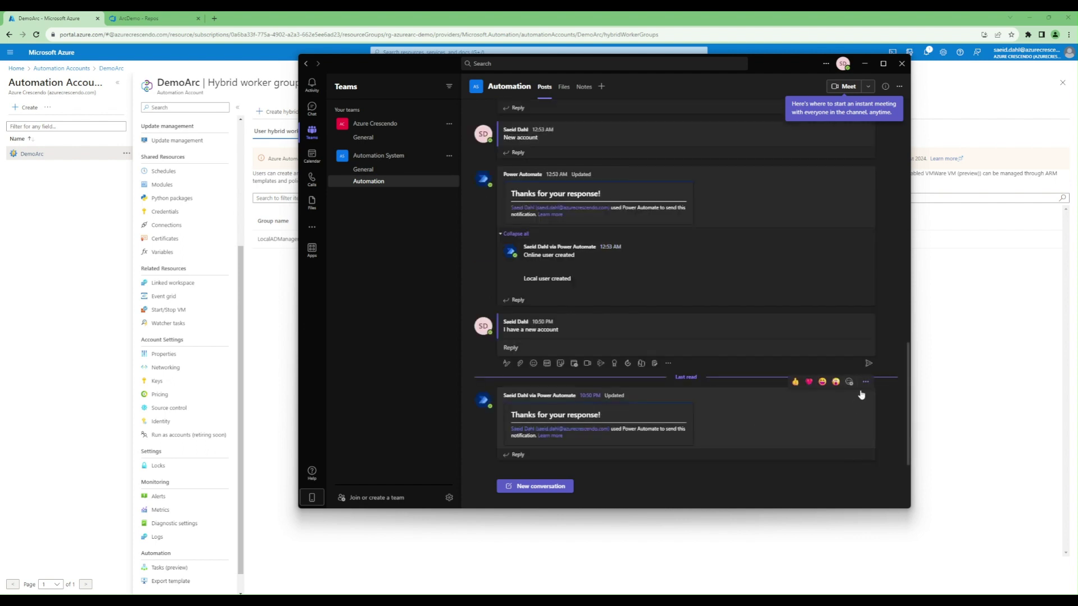
Examine the Power Automate replies to the submitted form and highlight the user creation messages.
scroll(737, 399, down, 1)
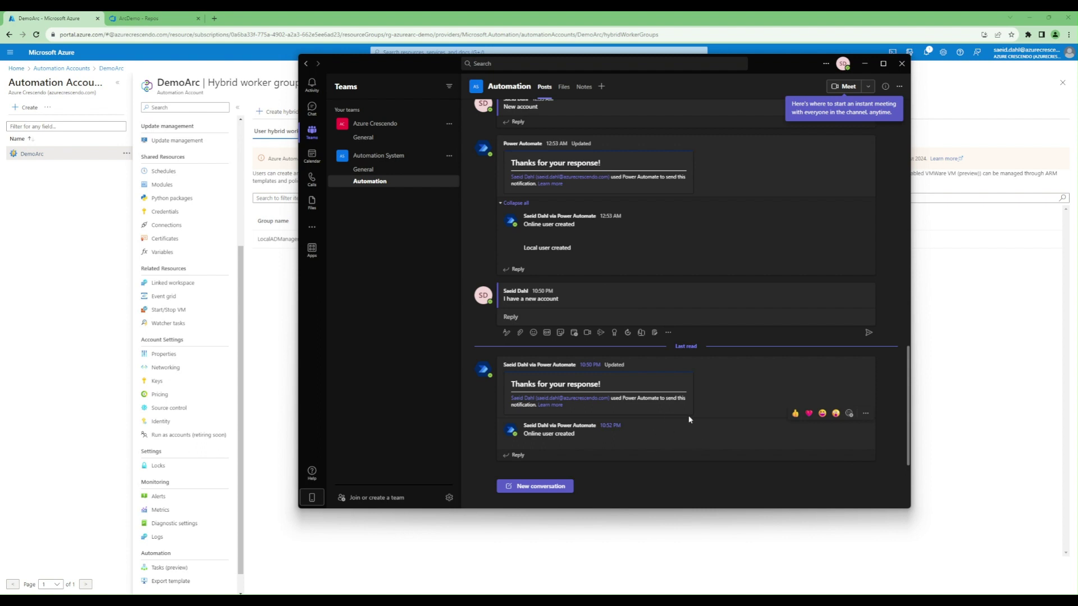
drag(909, 517, 938, 535)
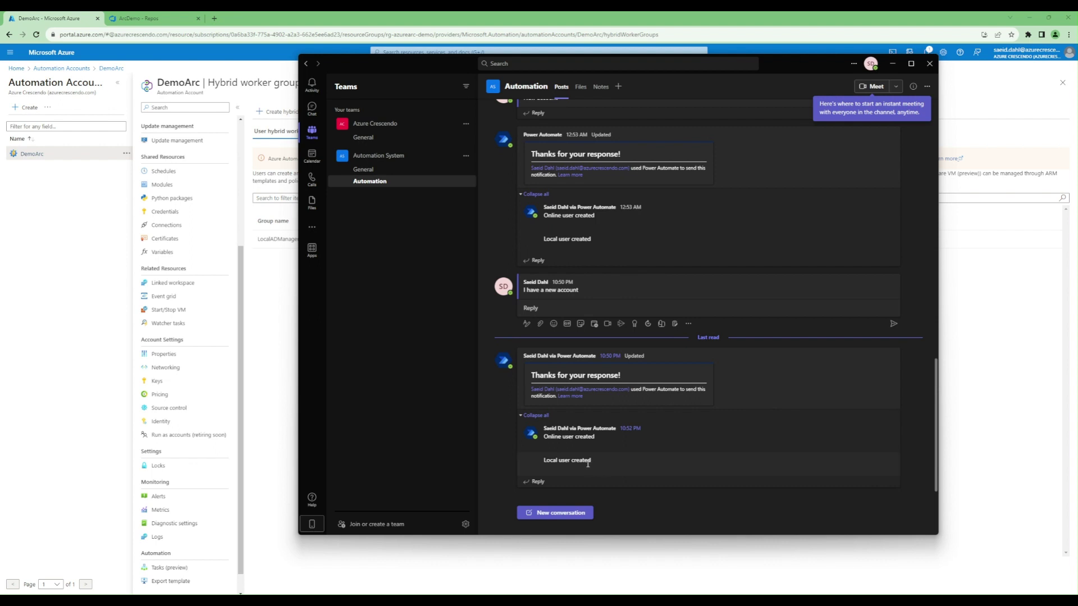
mouse_move(598, 466)
drag(593, 461, 543, 428)
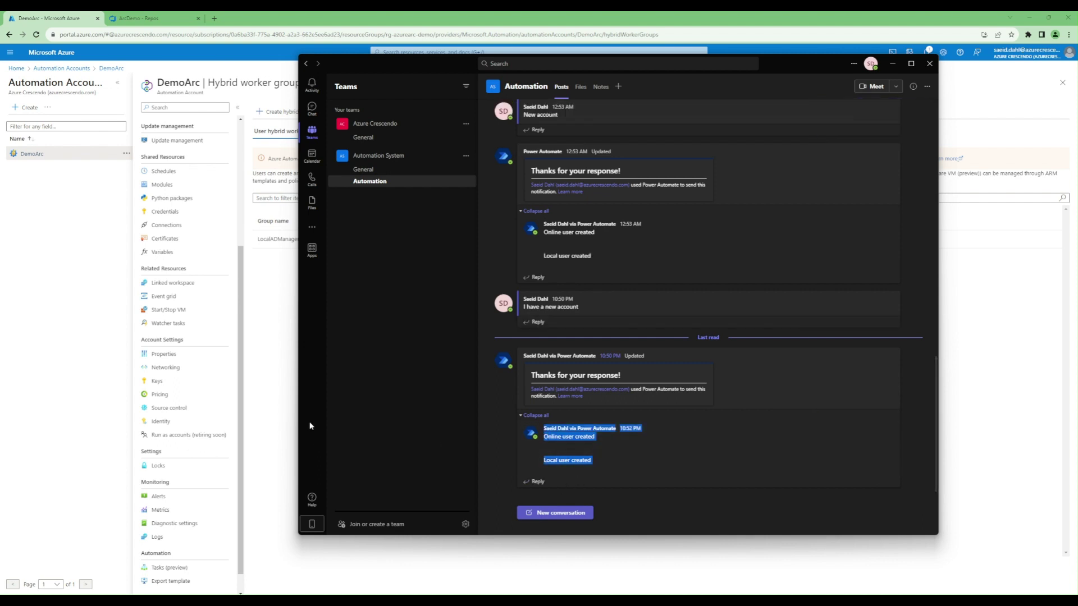
Switch back to the Azure portal and view all users in Azure Active Directory.
click(264, 374)
click(482, 53)
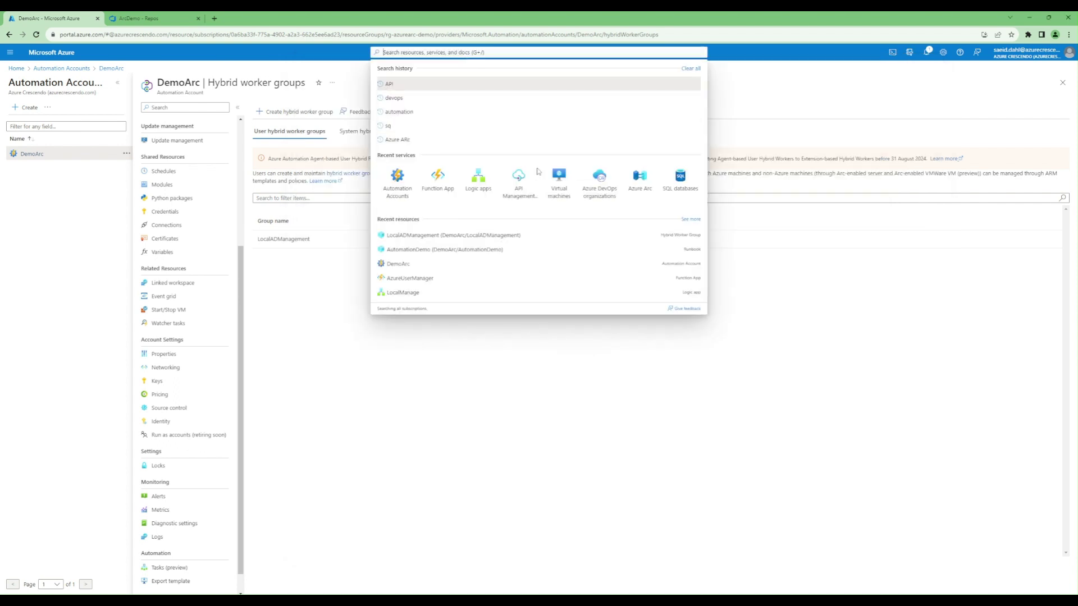
text(a)
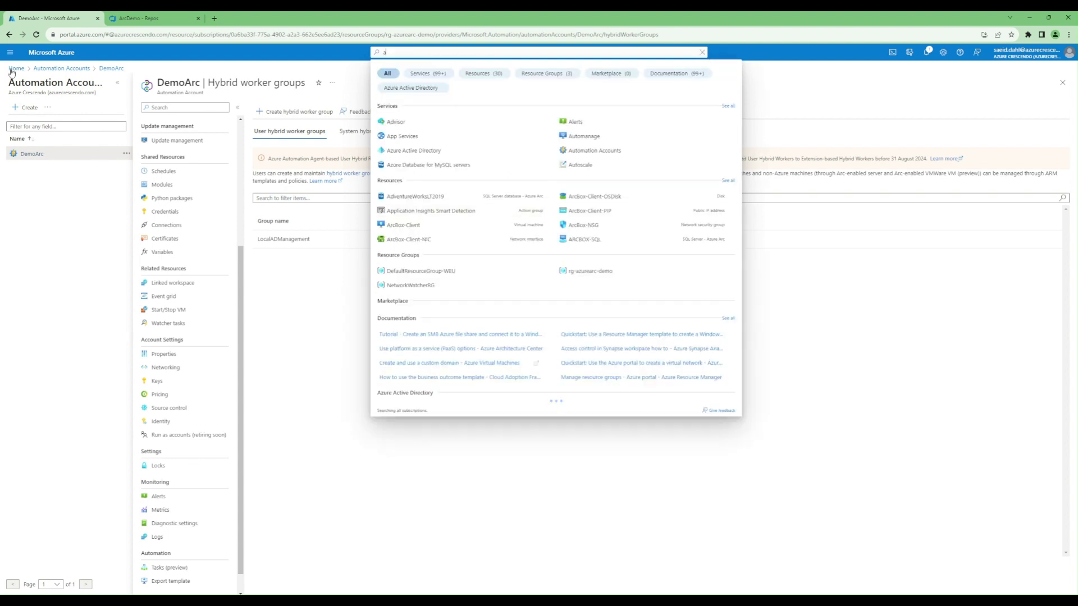
click(10, 52)
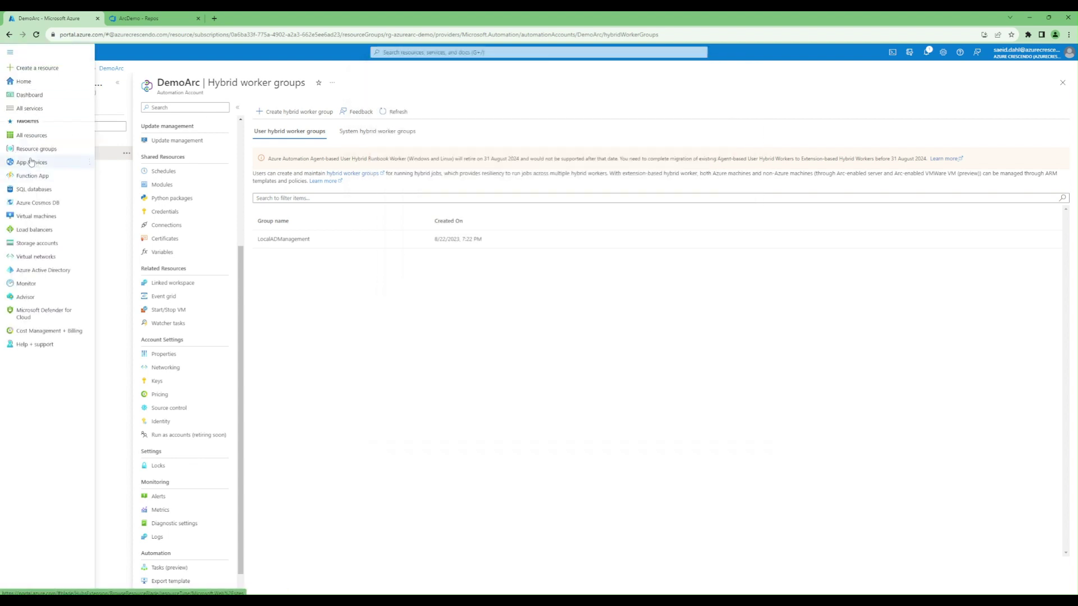
click(45, 270)
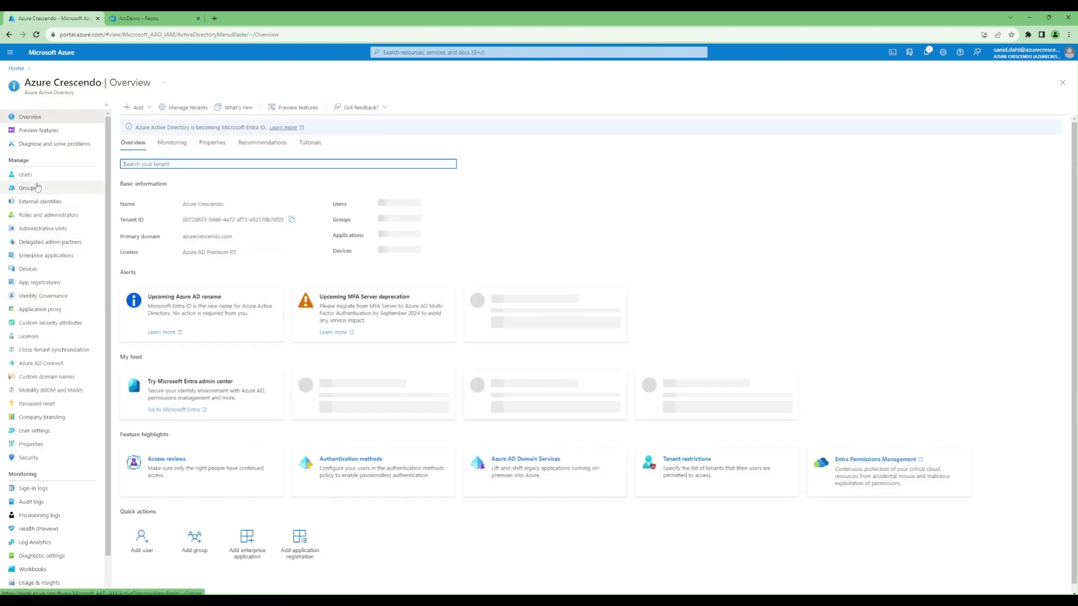
click(25, 175)
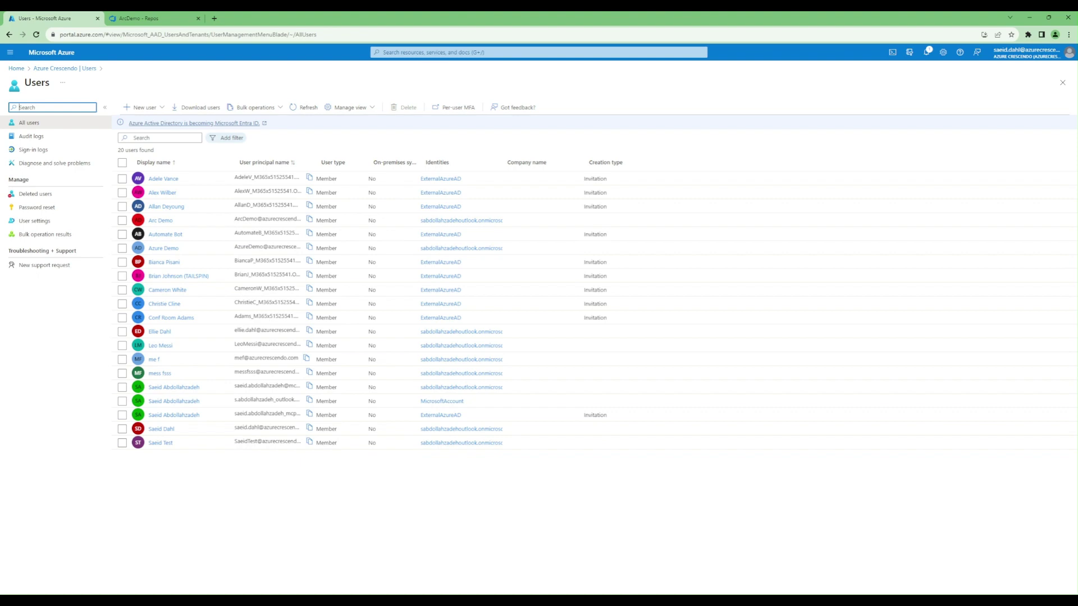
Switch to the remote desktop, enlarge the Active Directory Users and Computers window, refresh the Users container and select the AzureDemo user.
key(alt+Tab)
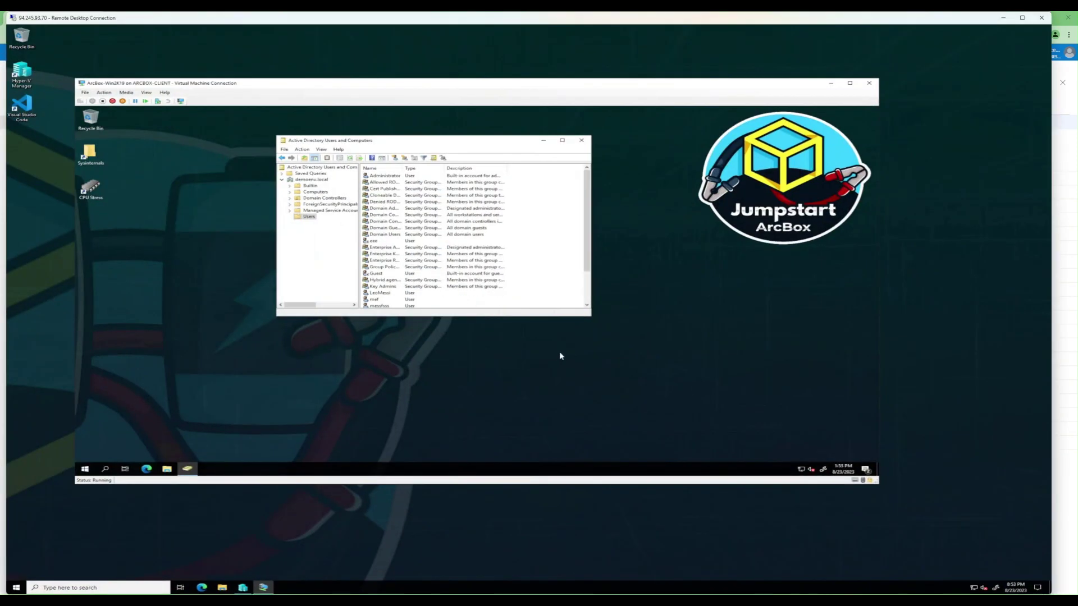
drag(585, 319, 714, 411)
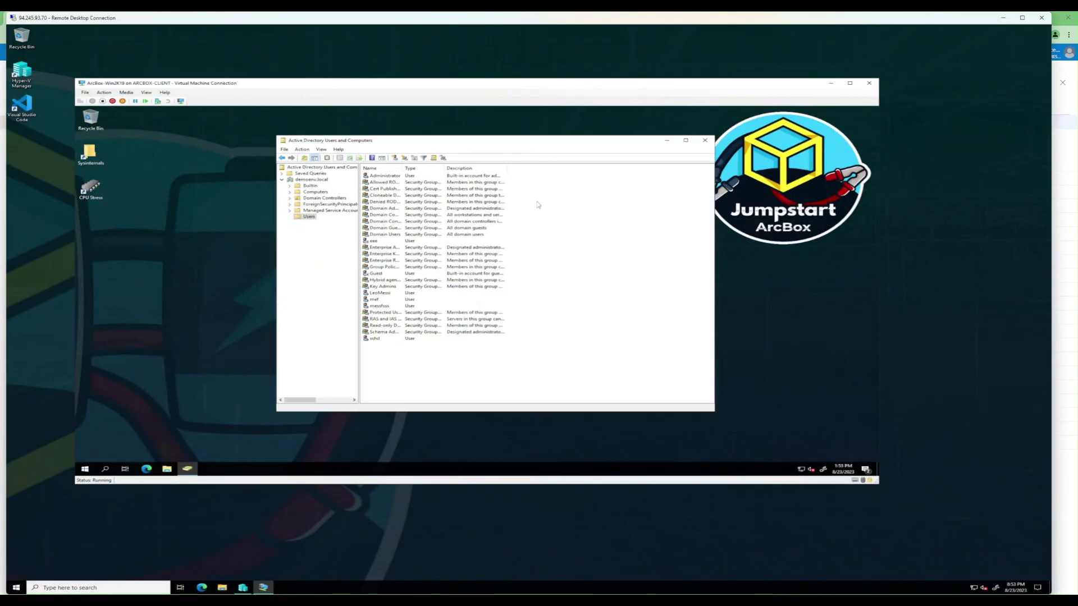
right_click(569, 243)
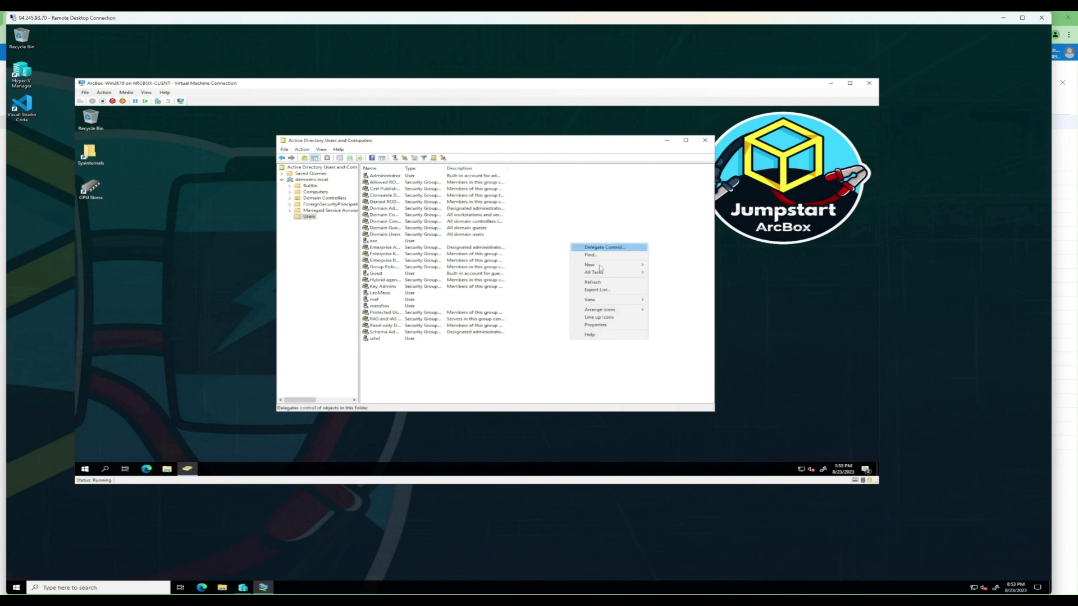
mouse_move(600, 268)
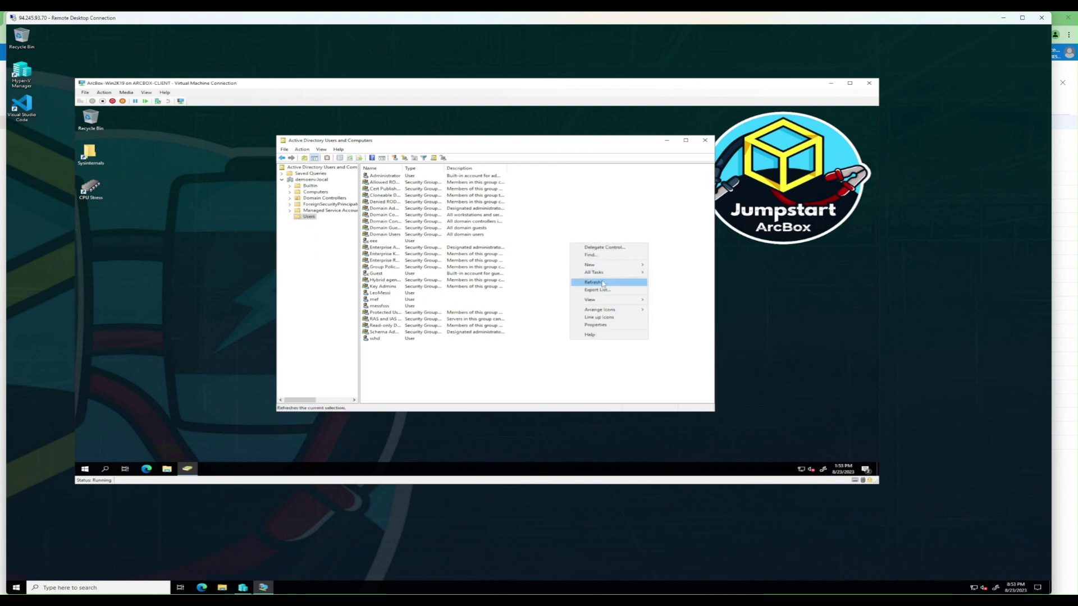
click(594, 282)
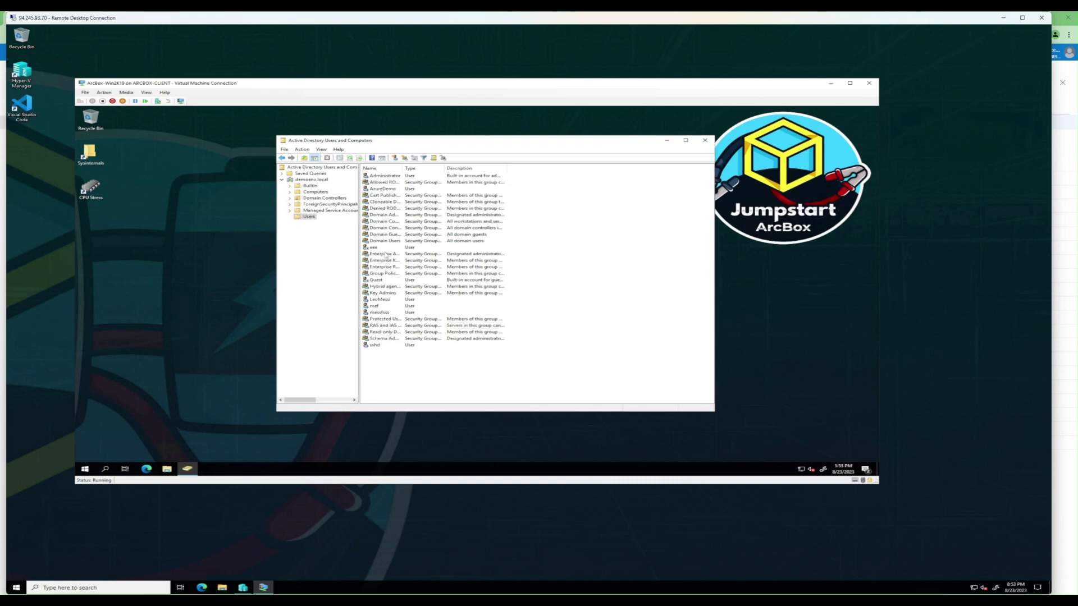
click(396, 189)
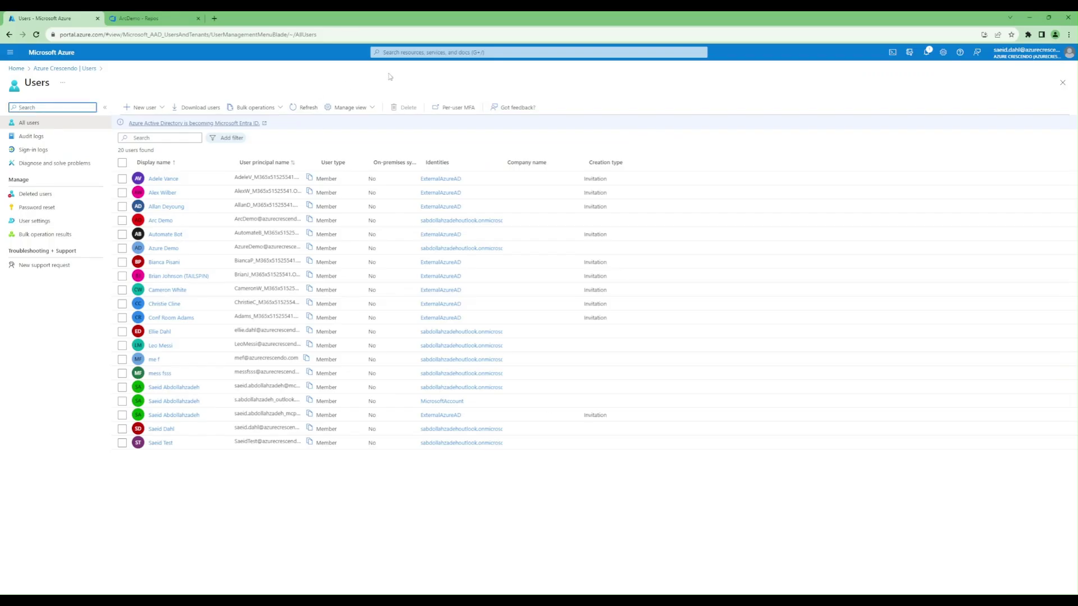
In the Azure portal, open the latest job of the AutomationDemo runbook in the DemoArc automation account.
click(393, 52)
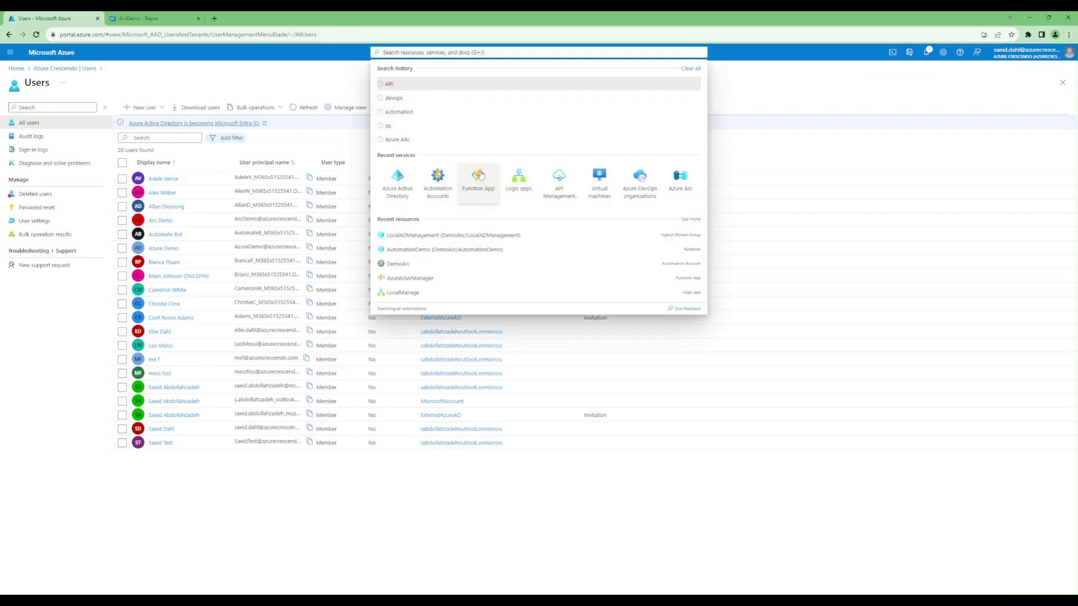
click(437, 179)
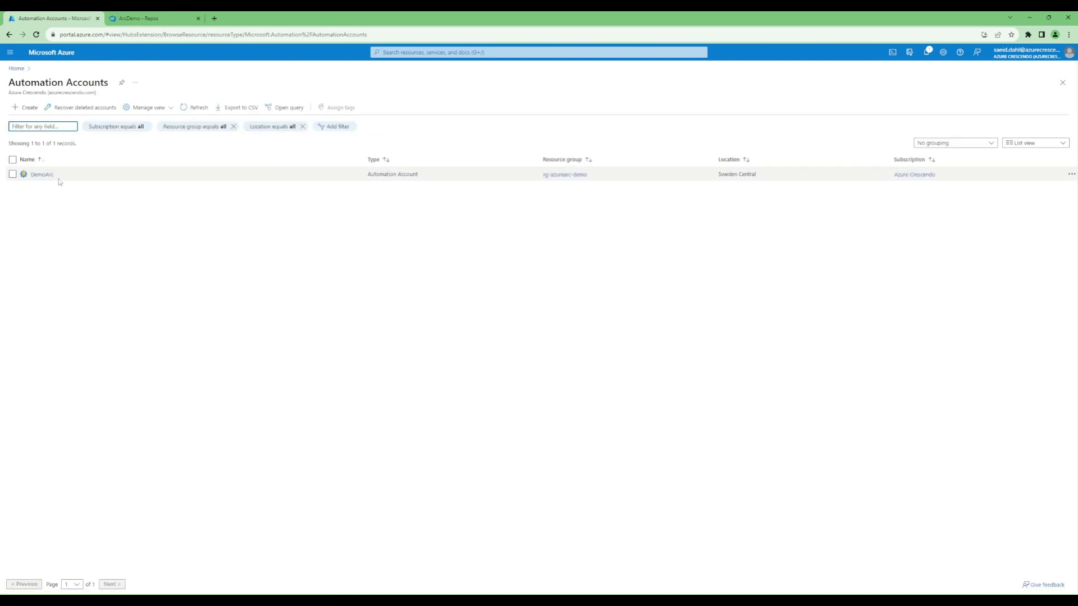
click(42, 175)
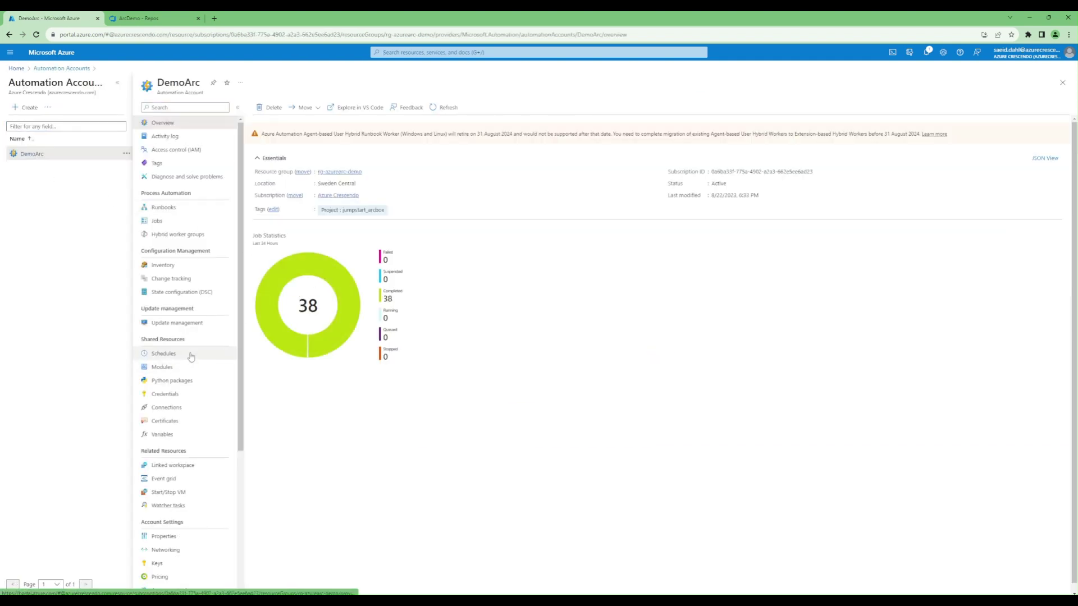
click(164, 220)
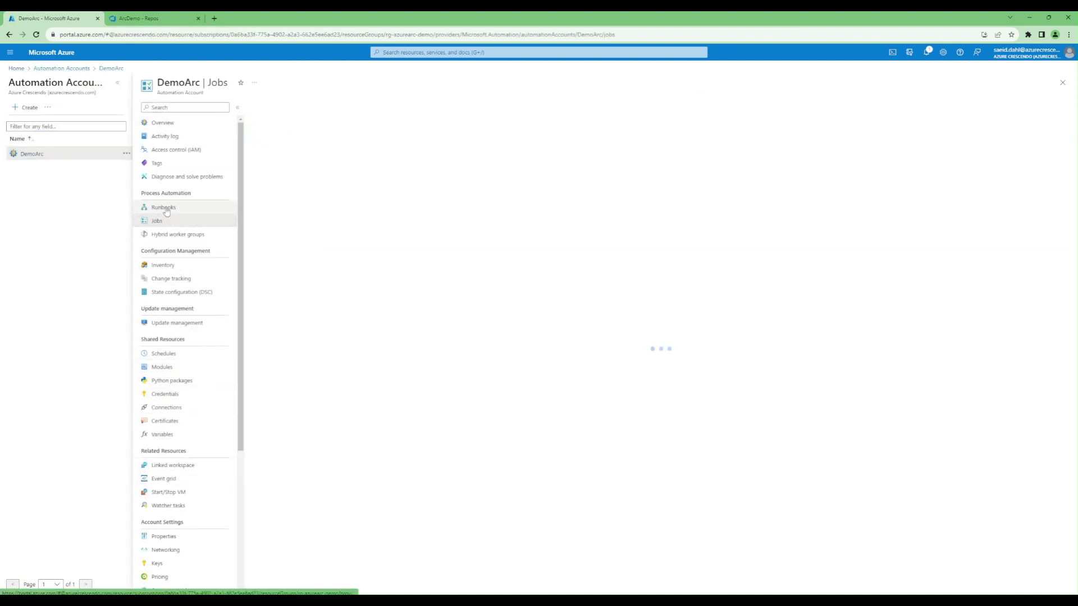
click(164, 207)
click(301, 207)
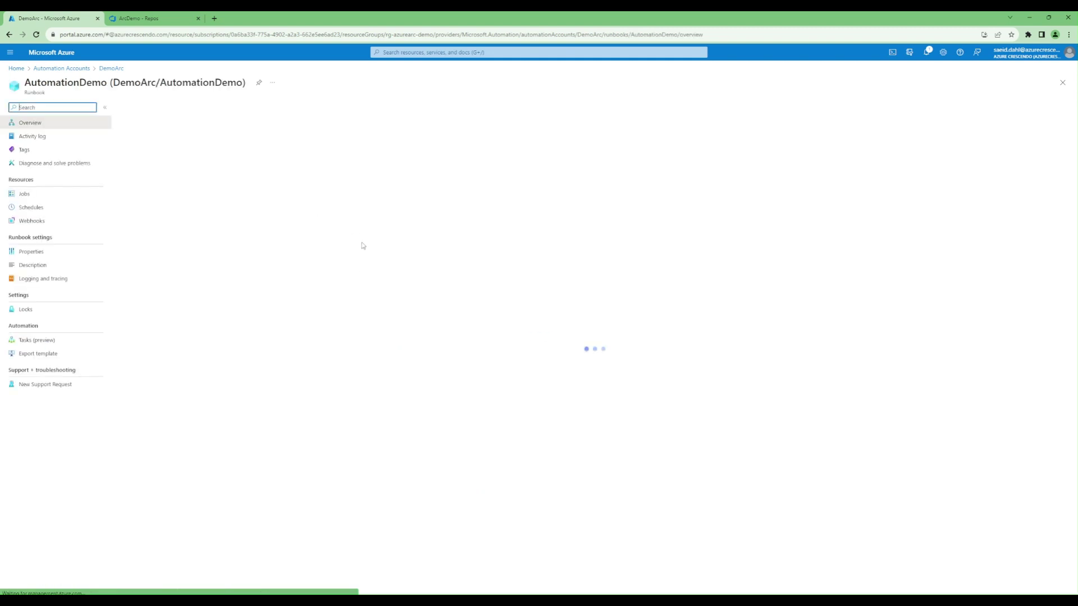
click(171, 260)
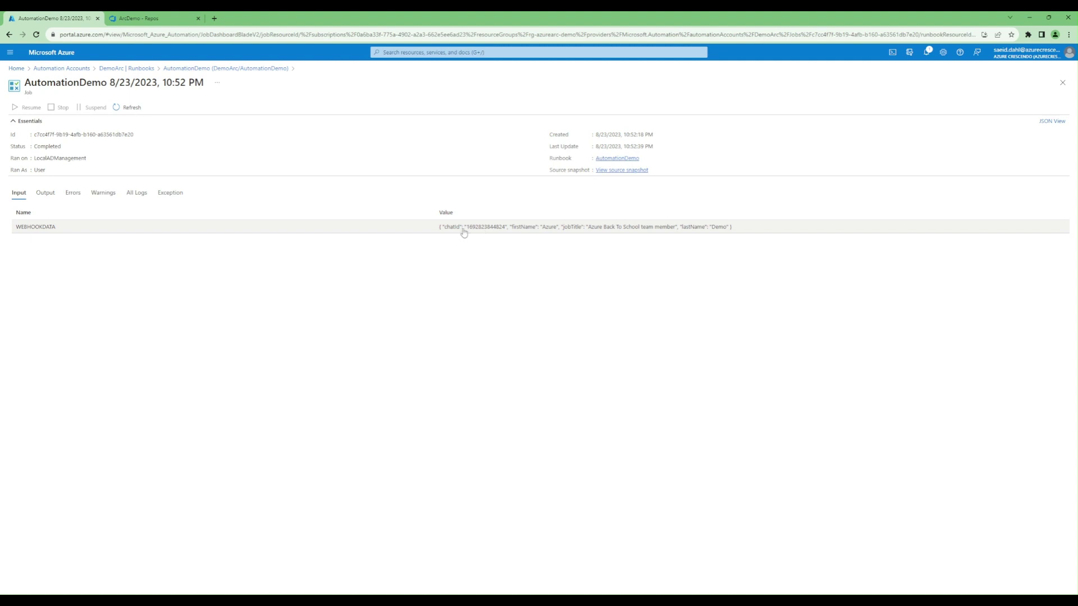
Highlight the runbook job's WEBHOOKDATA input value and review the job's output and errors.
drag(447, 227, 724, 227)
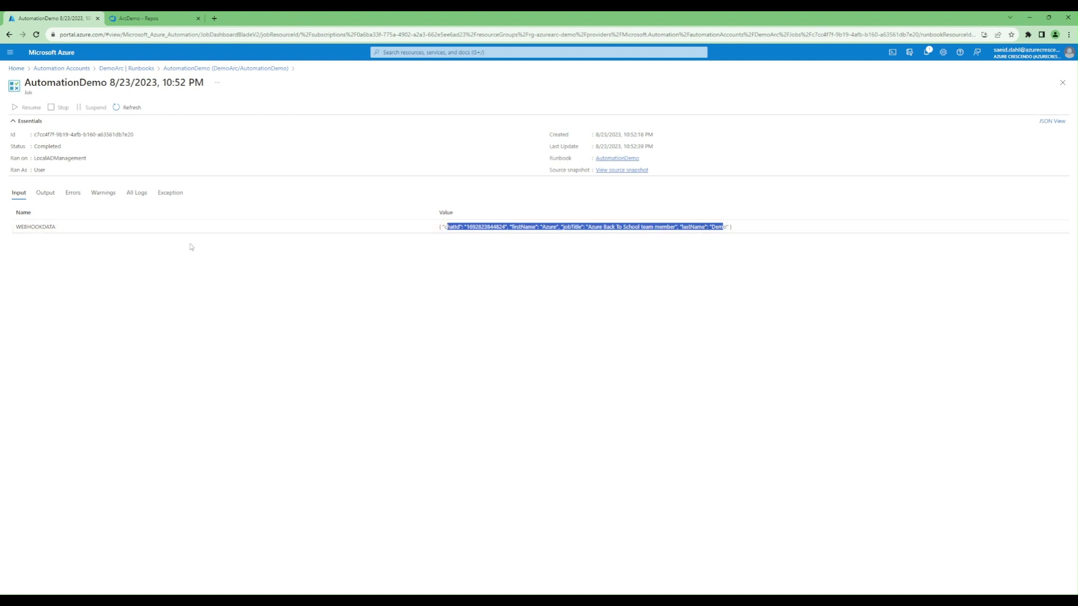
click(46, 193)
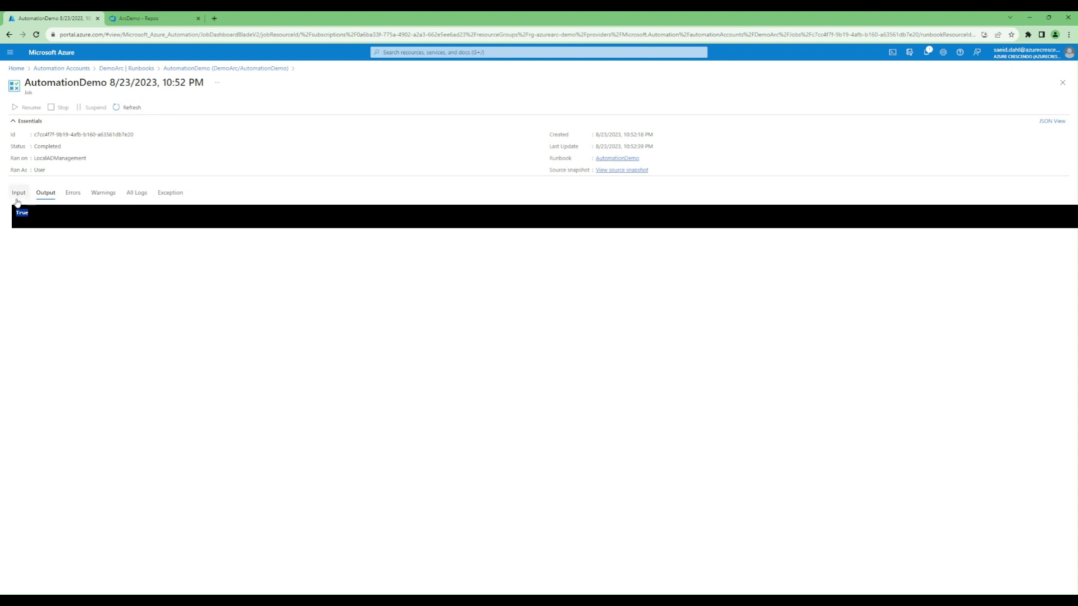
click(77, 193)
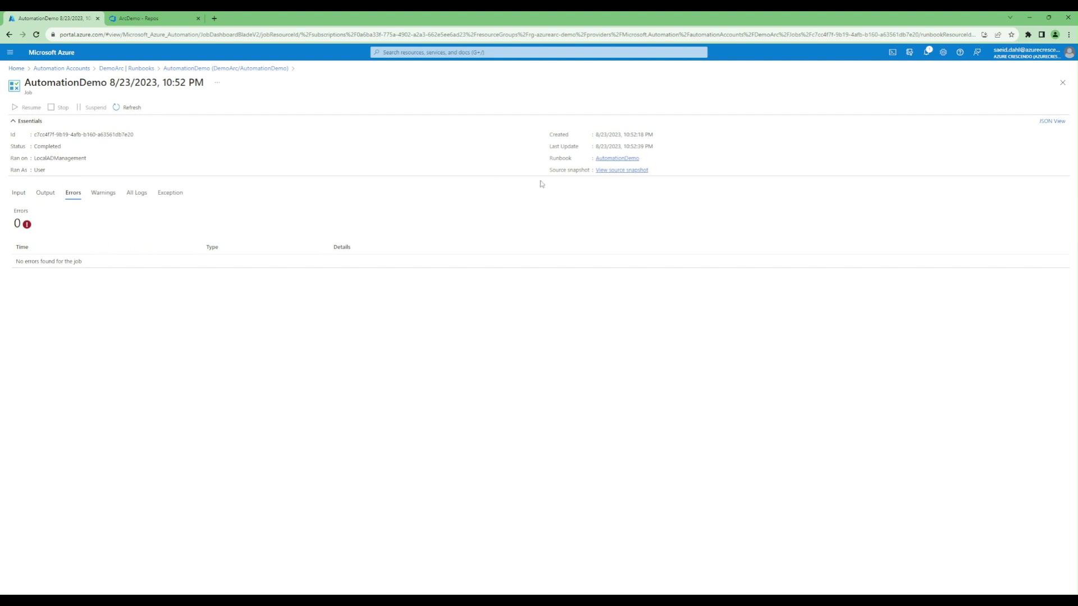
Open the LocalManage logic app's run from 8/23/2023, 10:52 PM in its runs history.
click(496, 52)
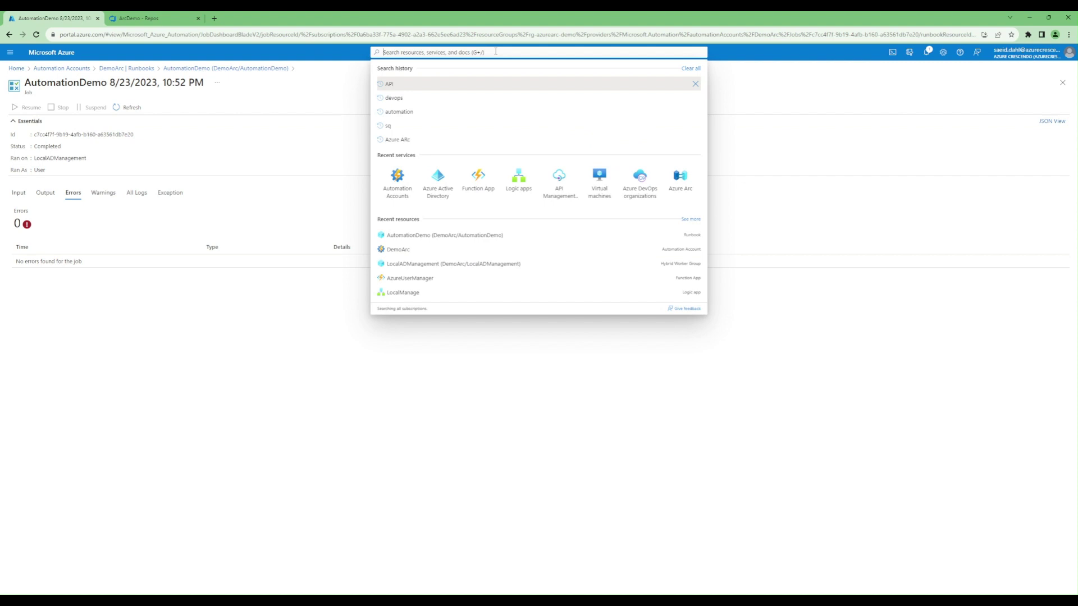
click(519, 179)
click(46, 188)
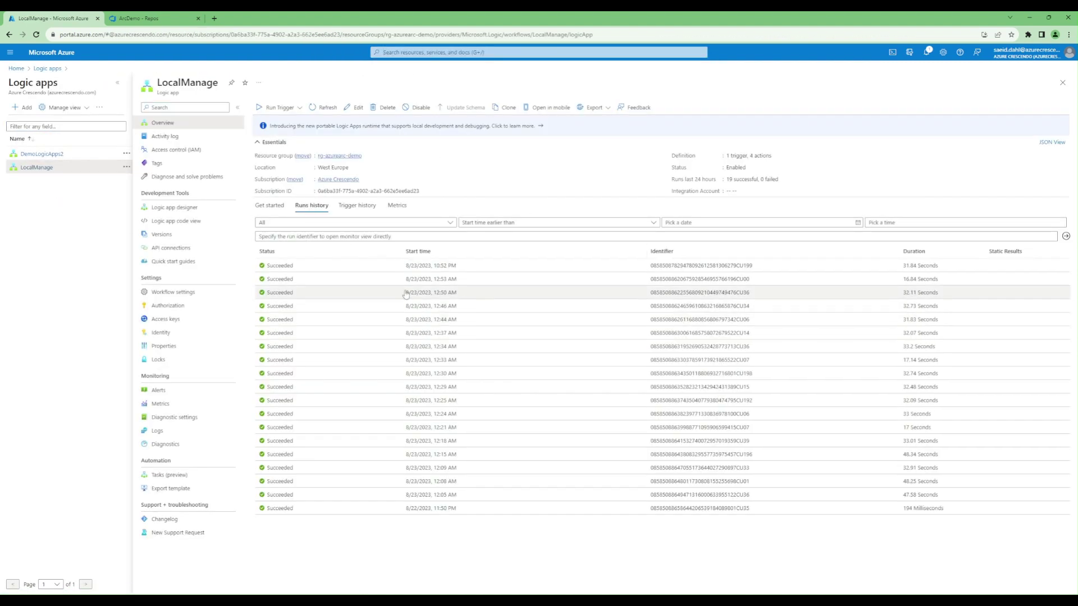
click(372, 268)
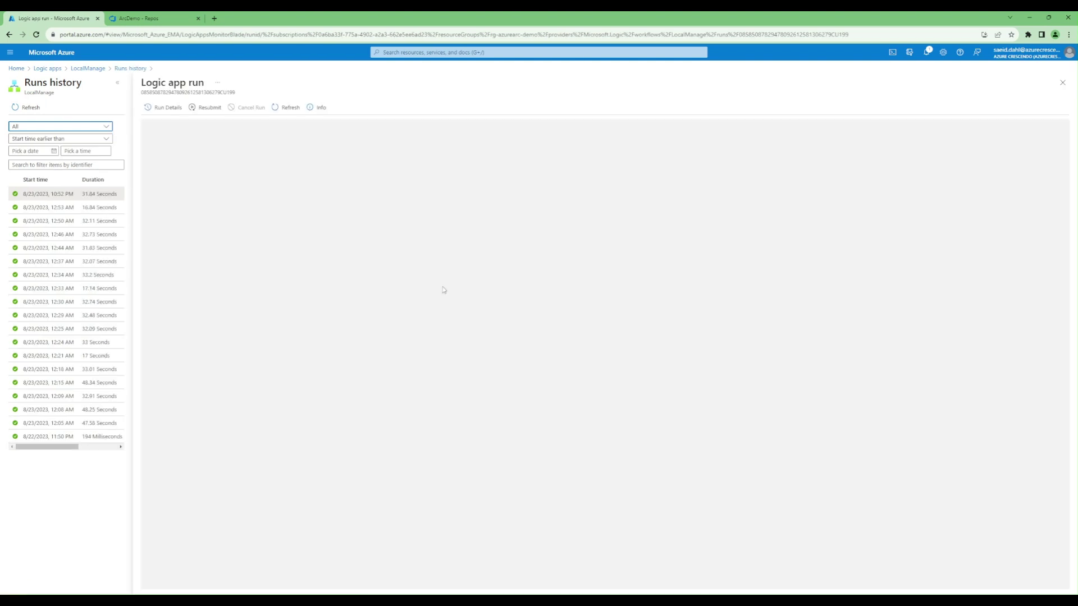